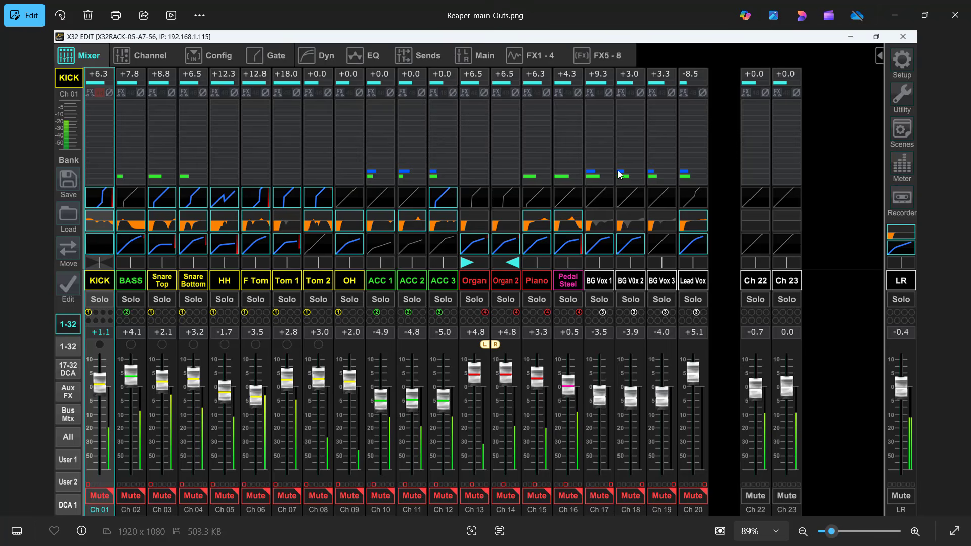
click(761, 284)
click(787, 282)
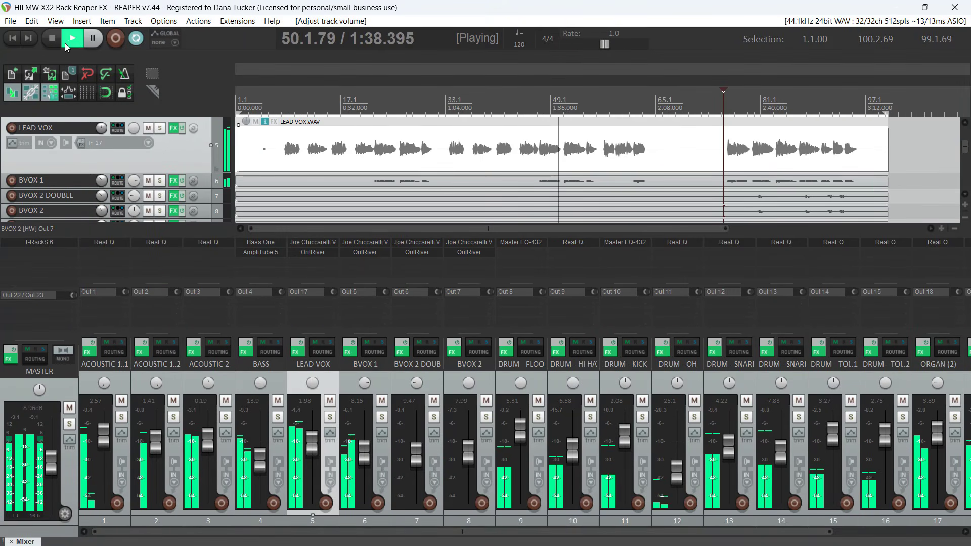
Stop playback and review the ASIO driver and its input and output ranges in the audio device settings
click(52, 39)
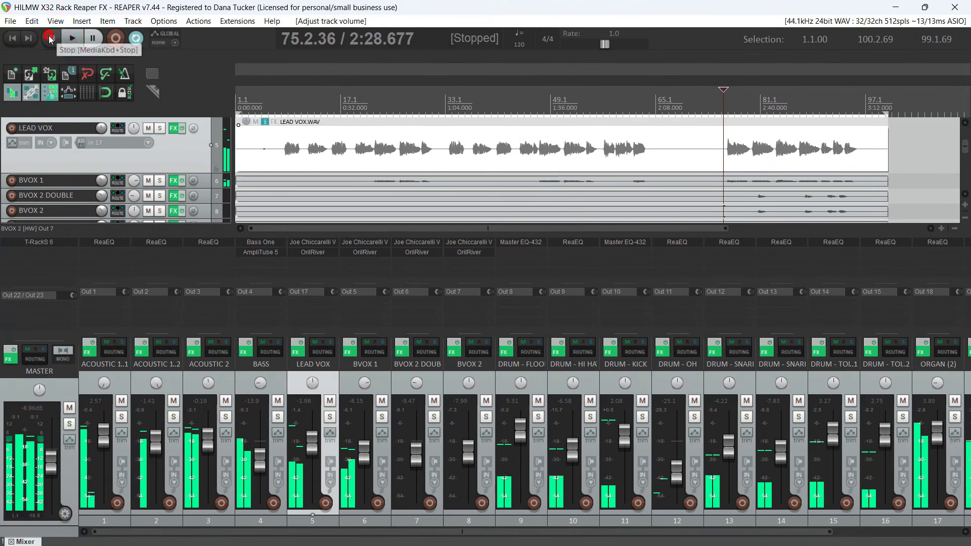
click(938, 22)
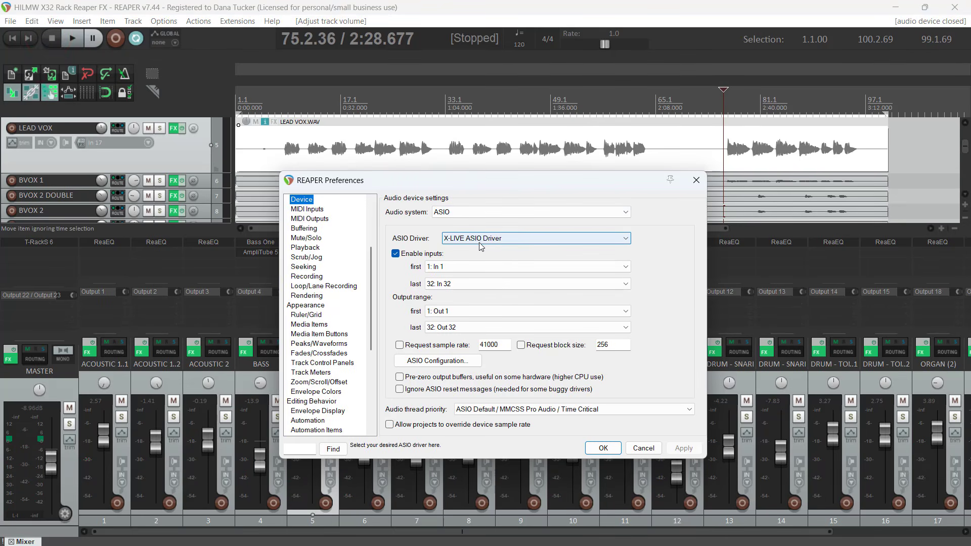
click(693, 180)
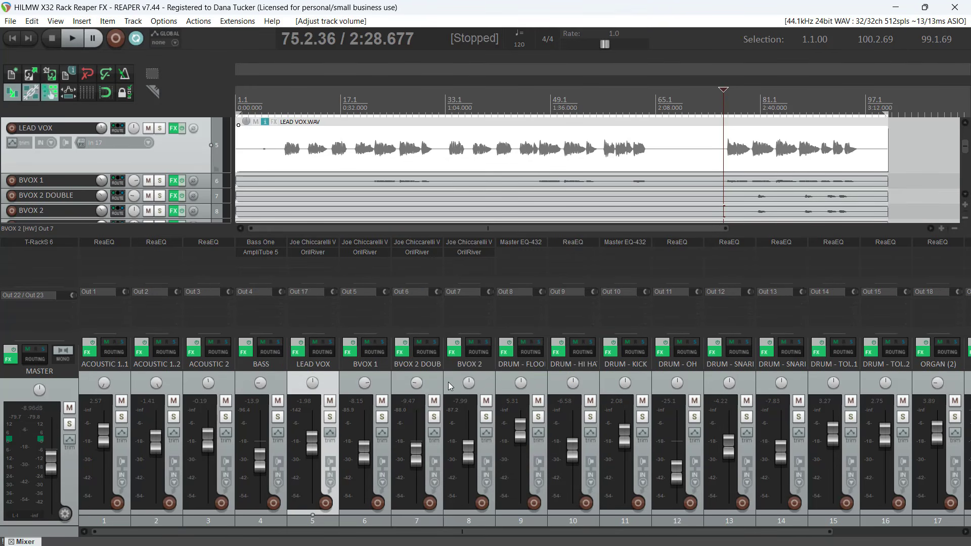
Remove the Out 22 / Out 23 hardware output from the master track
drag(526, 531, 820, 533)
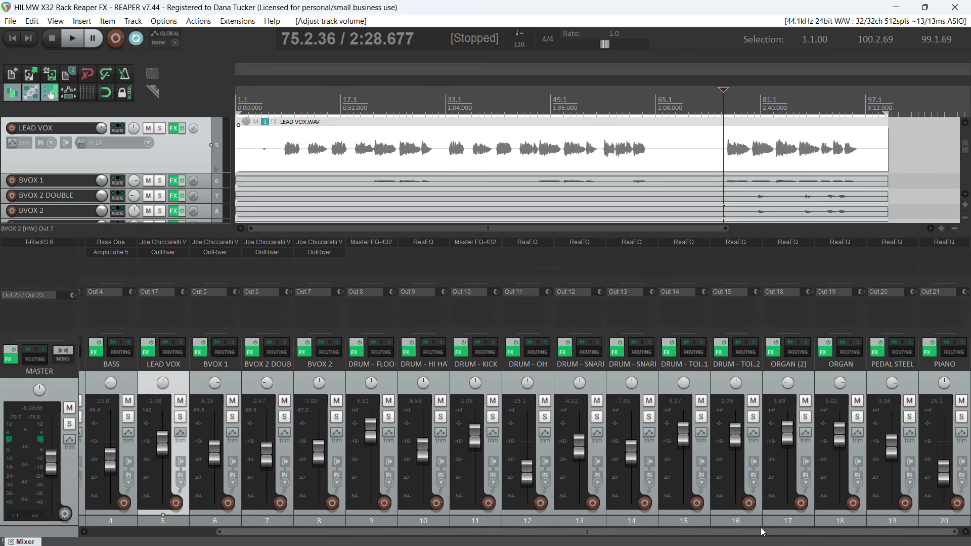
drag(759, 530, 402, 521)
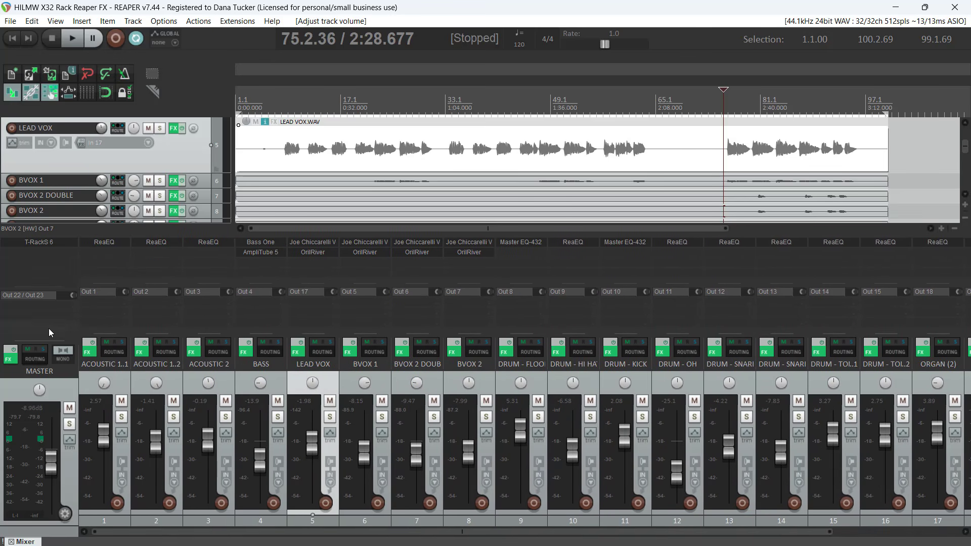
right_click(41, 296)
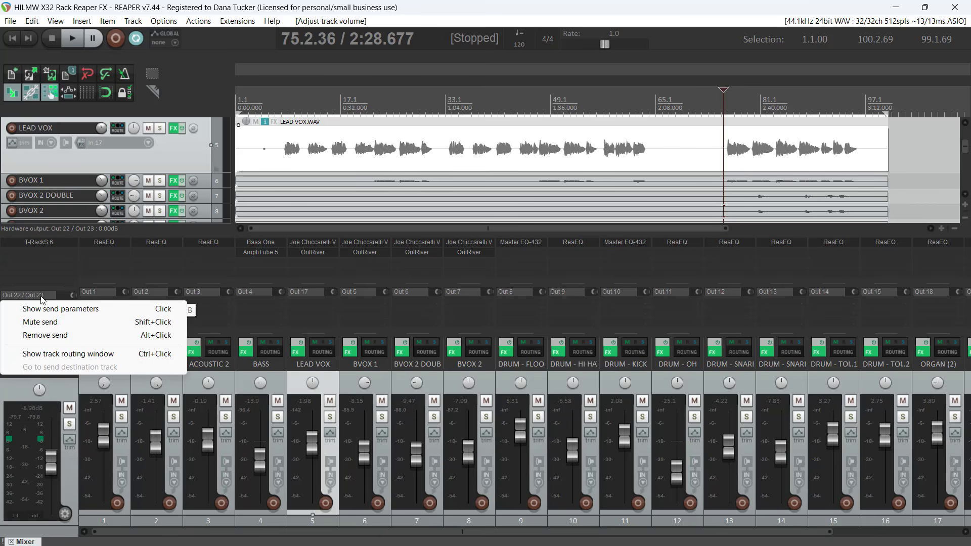
click(34, 333)
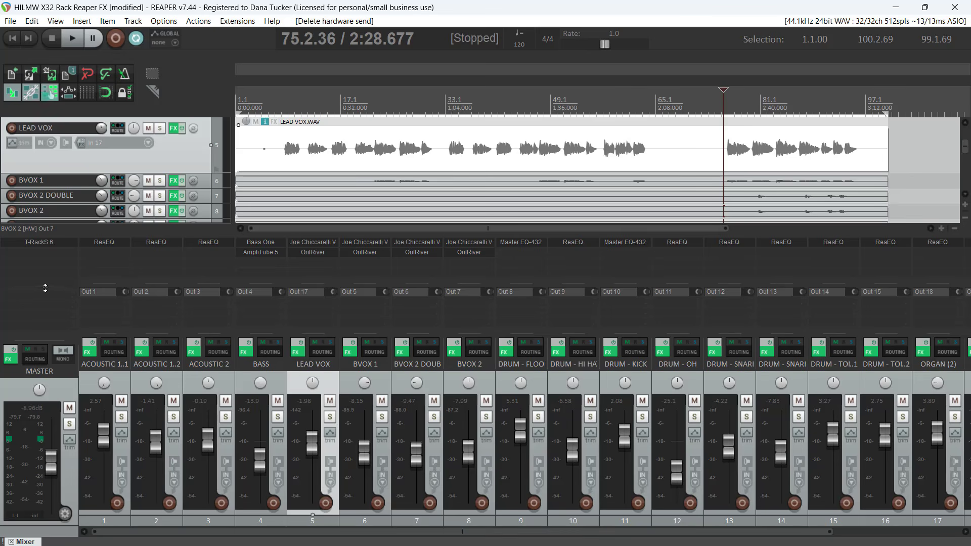
Add Out 22 / Out 23 as a hardware output on the master track
click(44, 287)
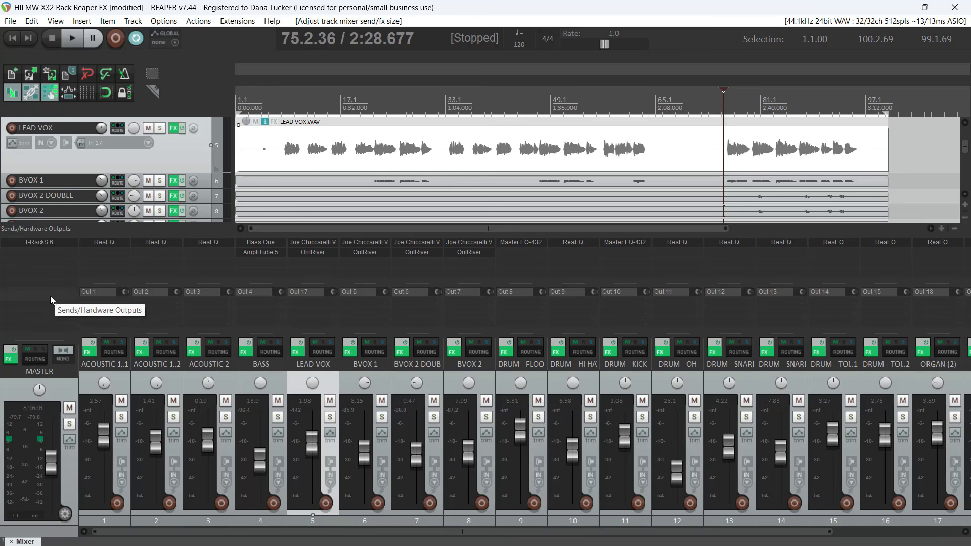
click(38, 294)
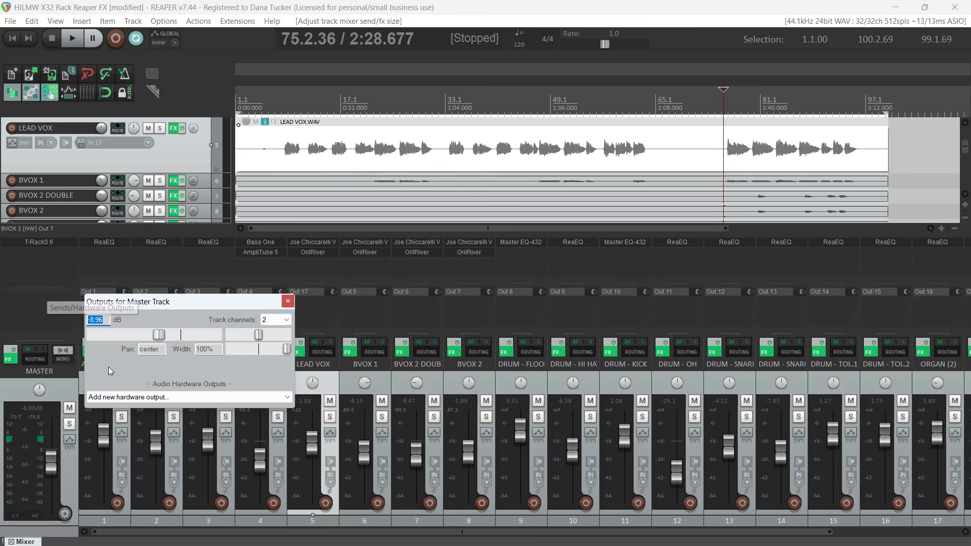
click(111, 398)
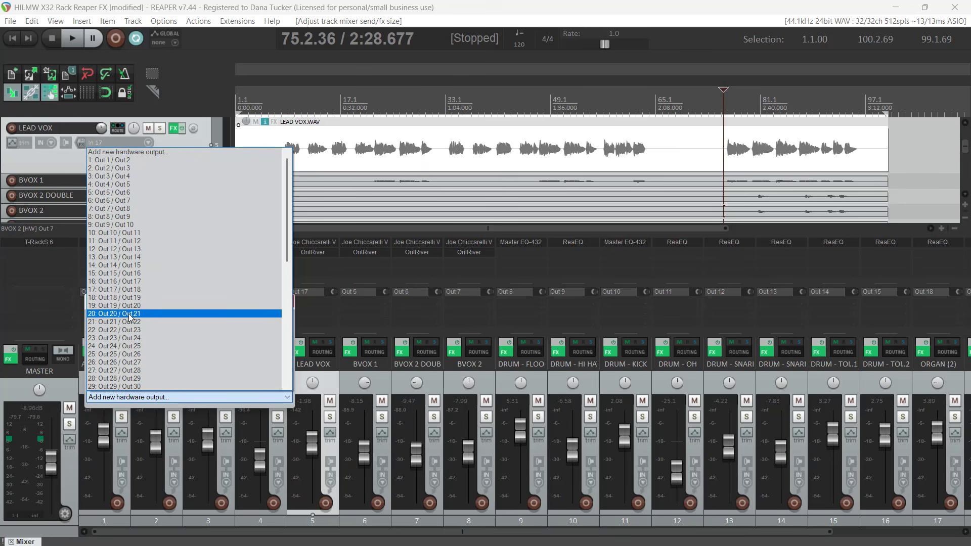
click(110, 331)
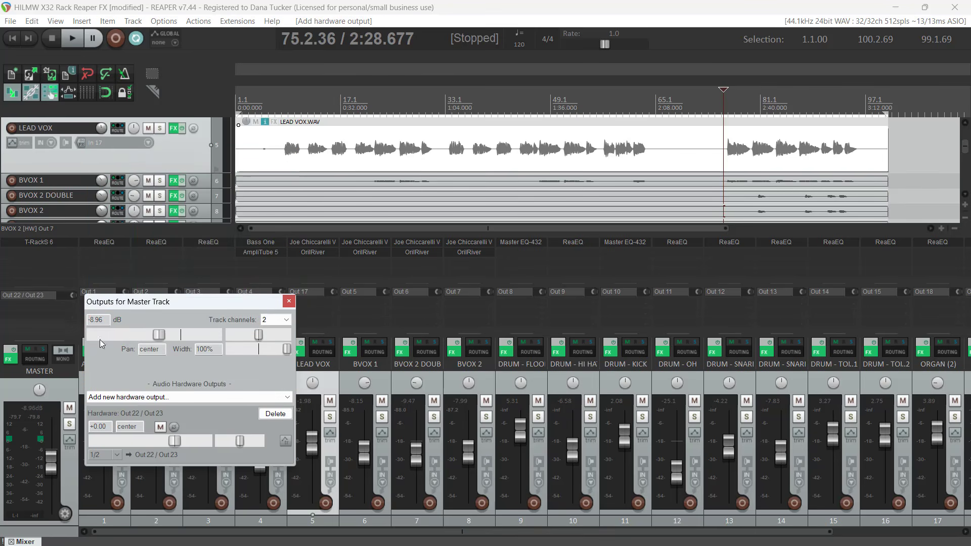
click(288, 302)
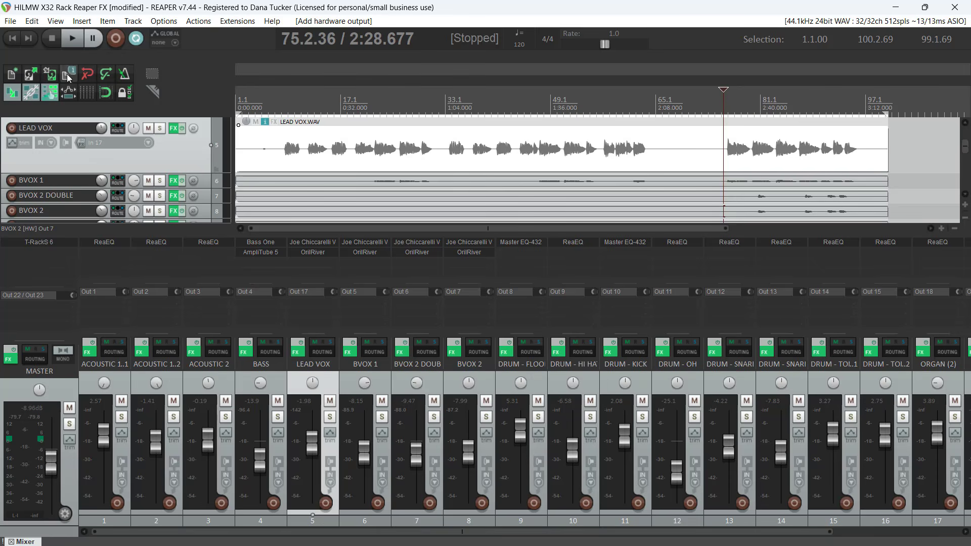
Play the project and examine the whole T-RackS 6 module chain on the master track
click(72, 38)
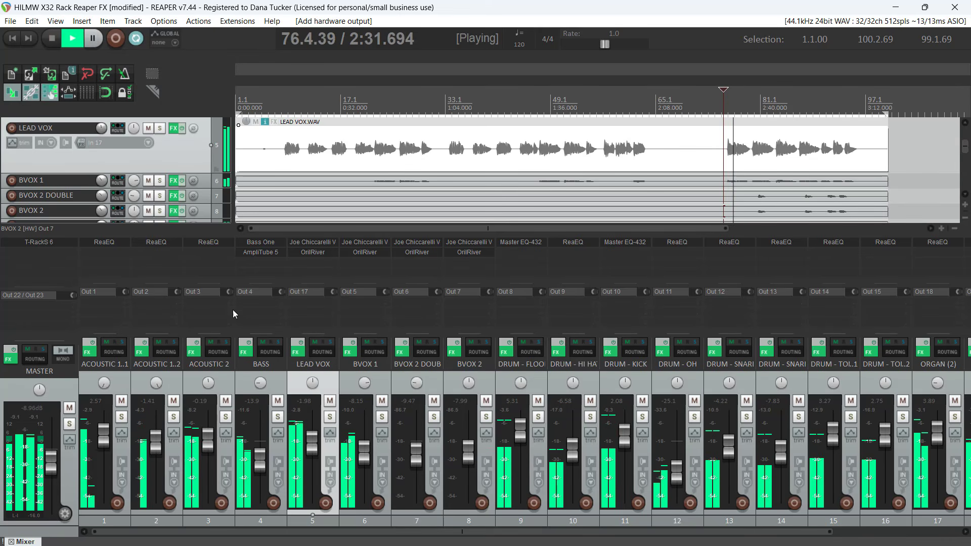
click(44, 245)
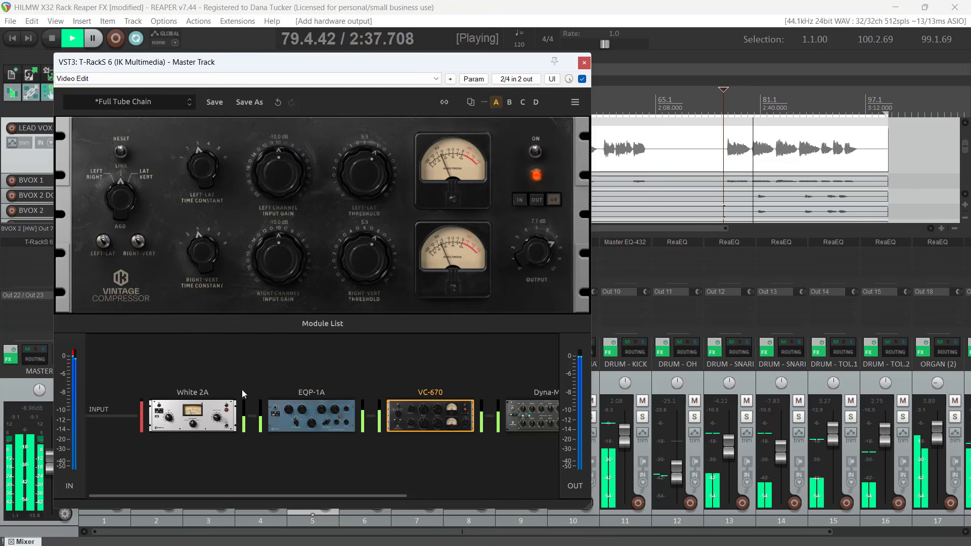
mouse_move(175, 418)
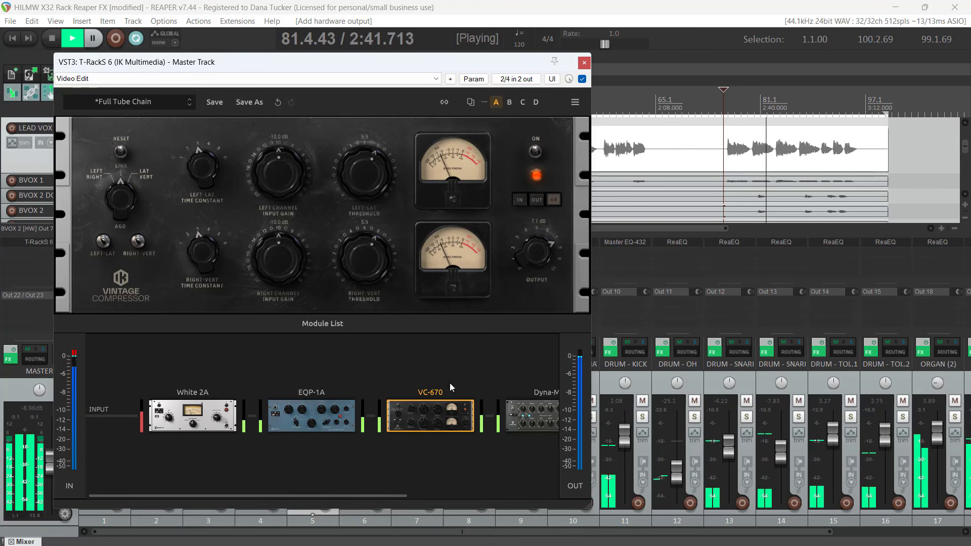
mouse_move(527, 417)
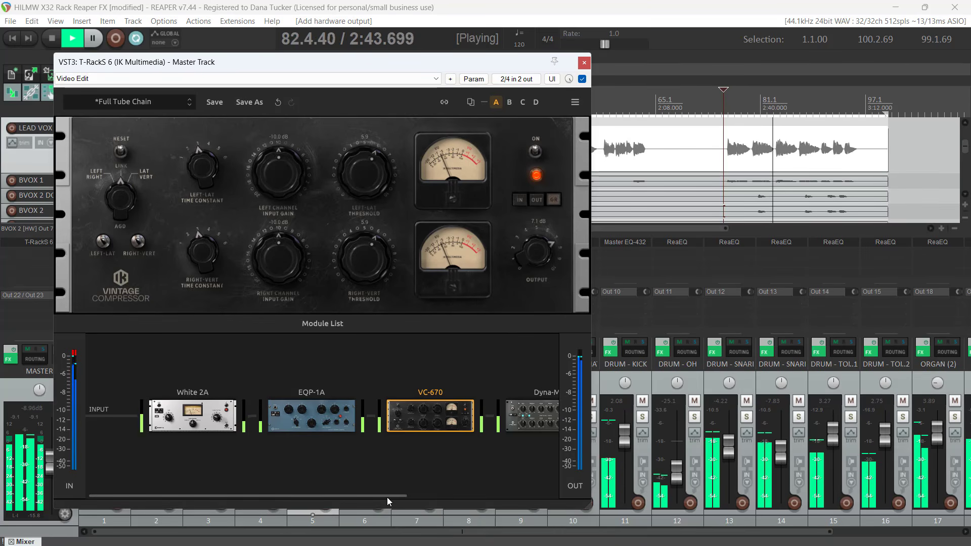
drag(385, 496, 566, 488)
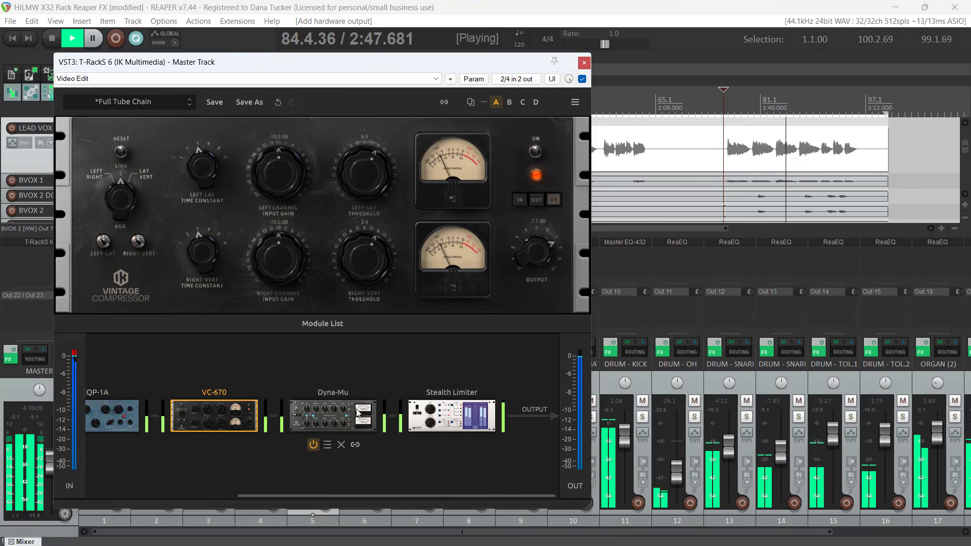
mouse_move(439, 422)
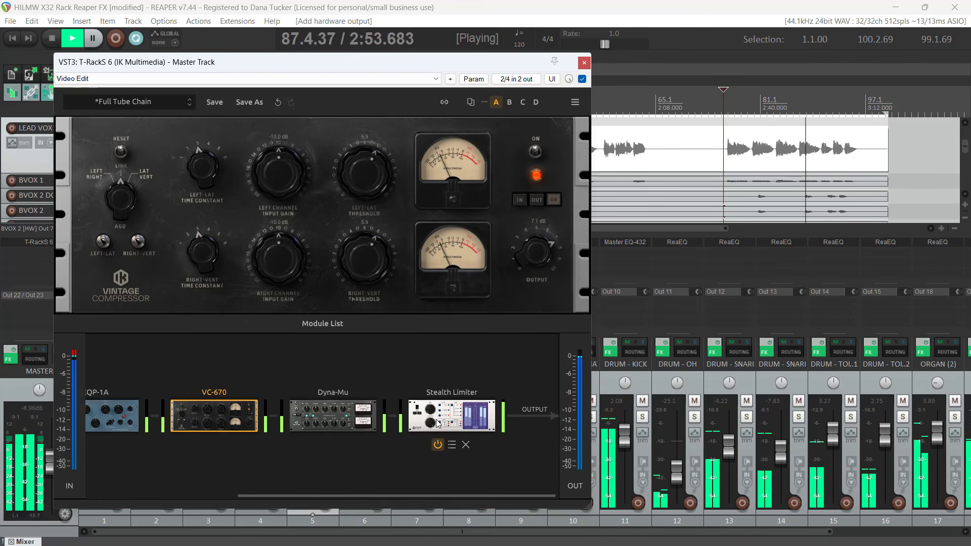
click(583, 61)
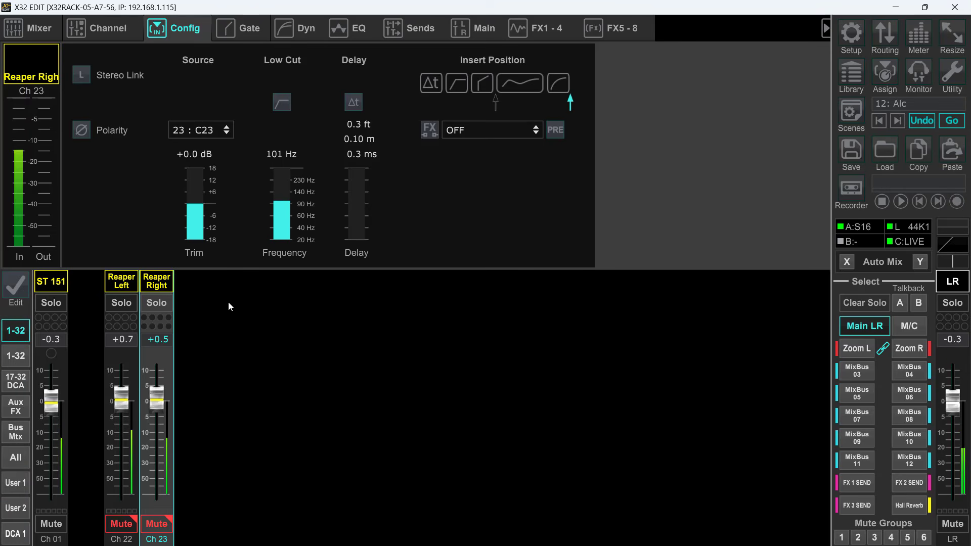
Review the sources of Reaper Left and Reaper Right and the input routing in X32 Edit, and toggle Reaper Left's mute
click(120, 282)
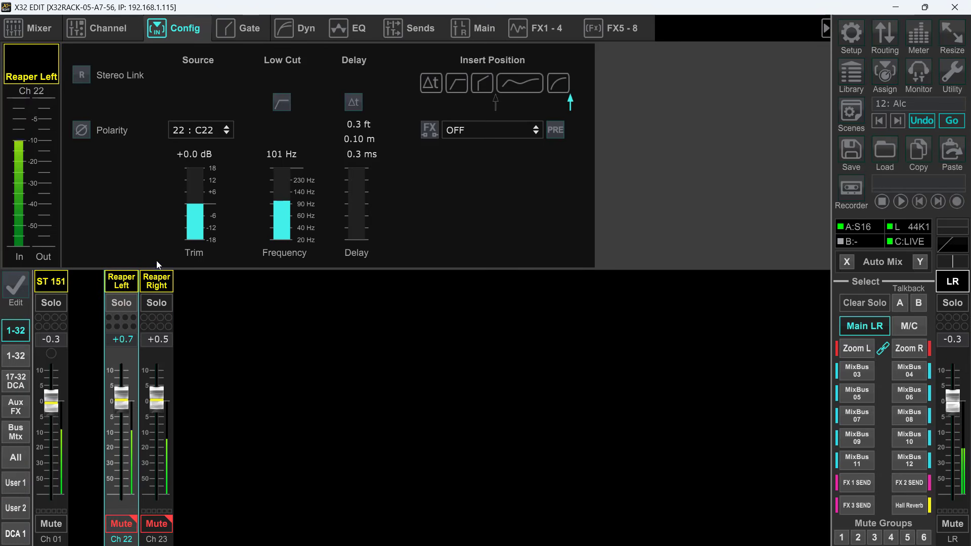
click(156, 282)
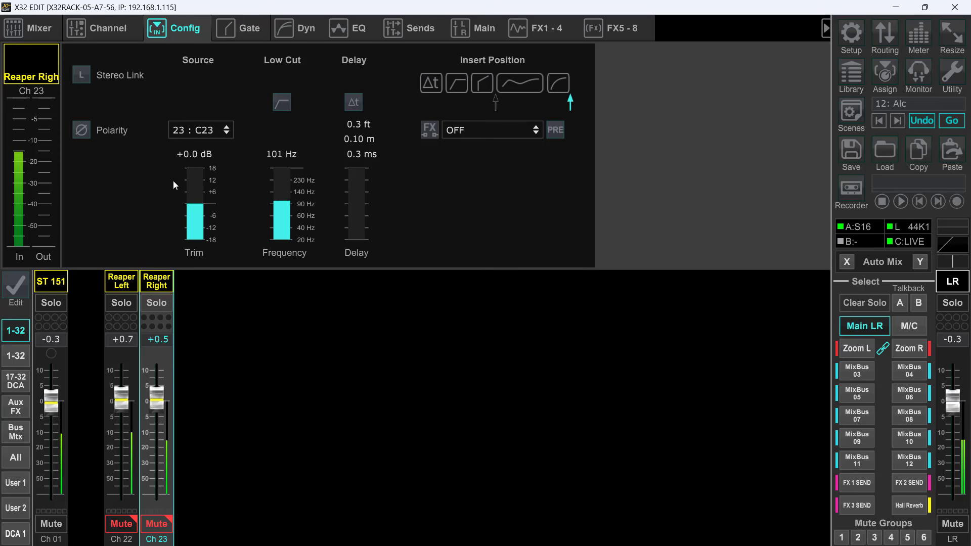
click(120, 279)
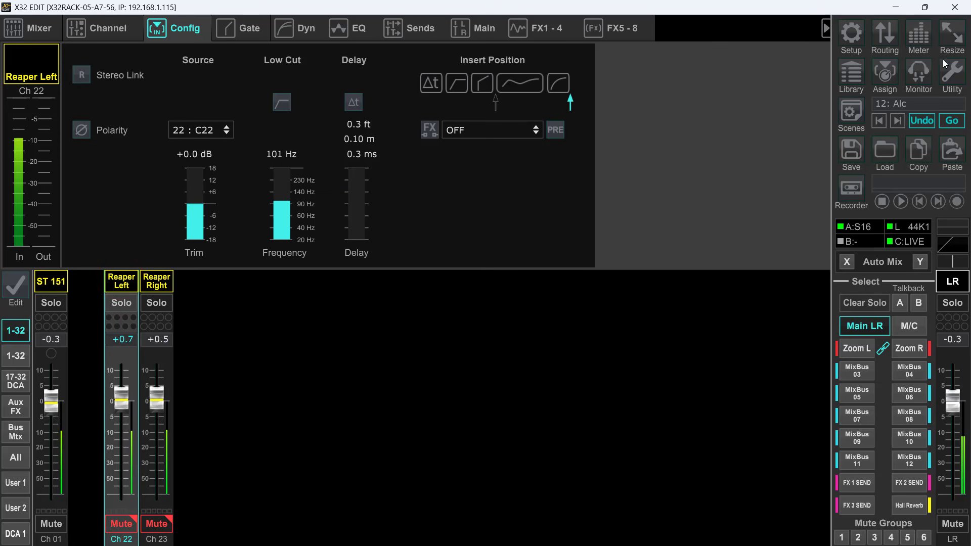
click(885, 30)
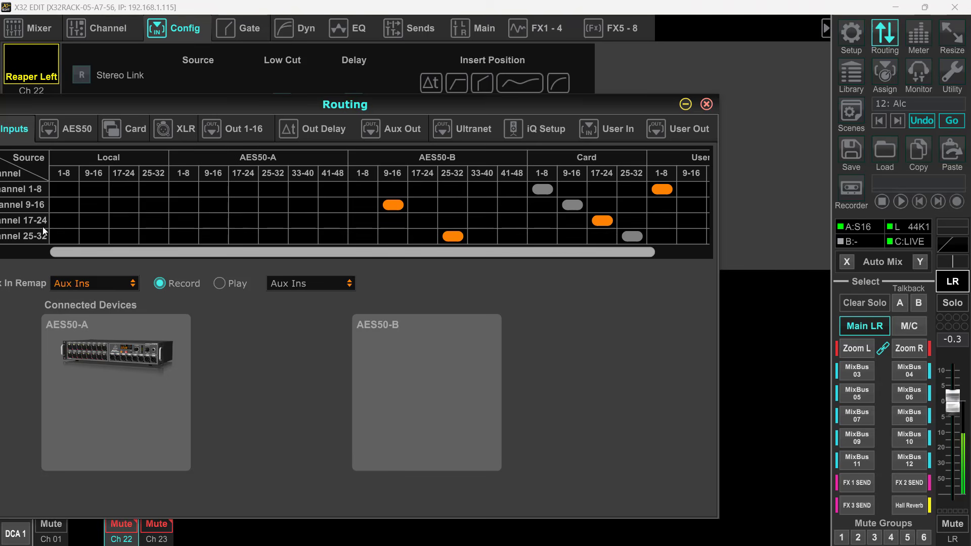
click(707, 104)
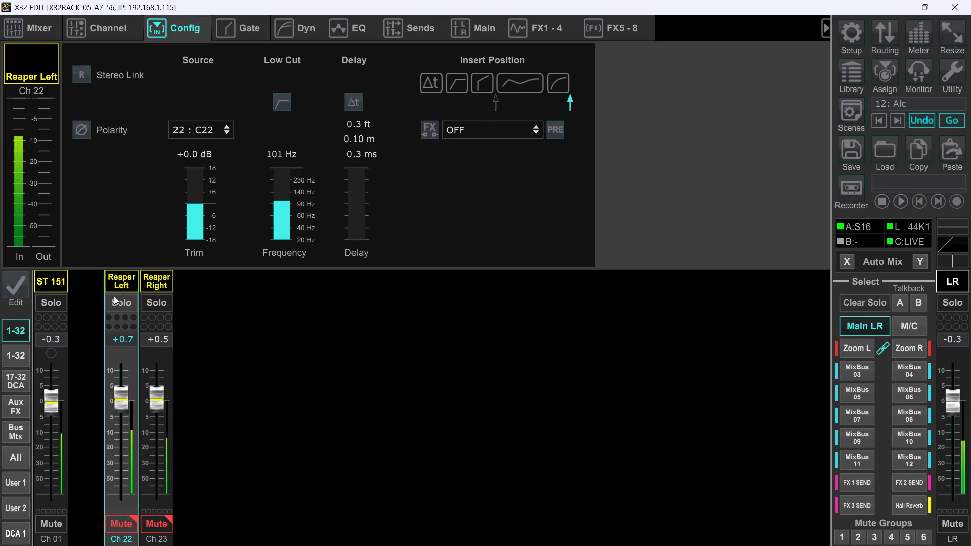
click(121, 524)
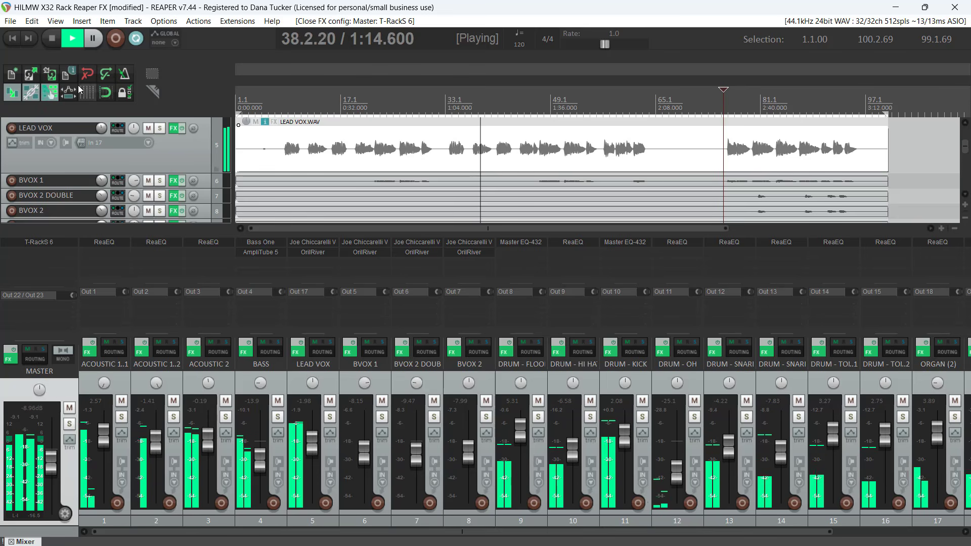
Switch to REAPER, select everything in the project and bypass the effects on all tracks and the master
click(32, 22)
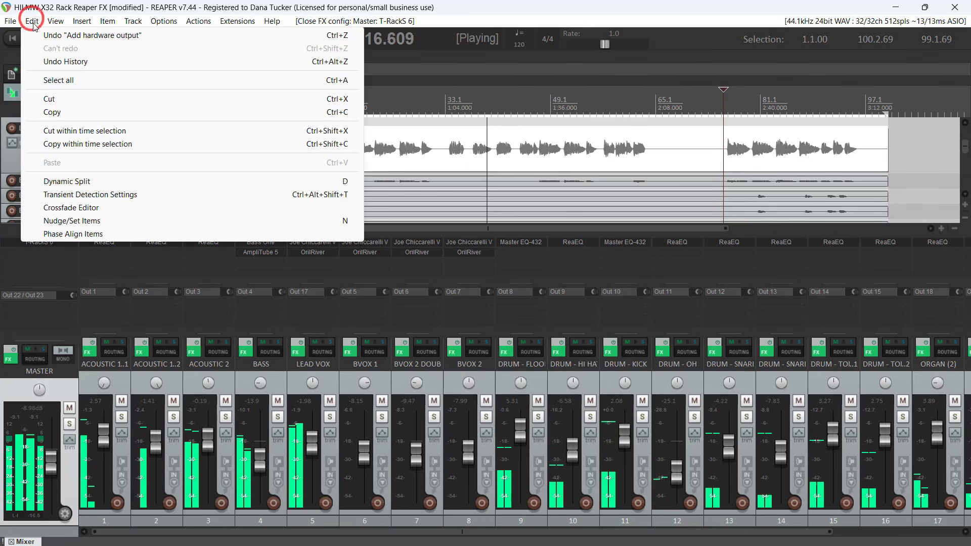
click(56, 82)
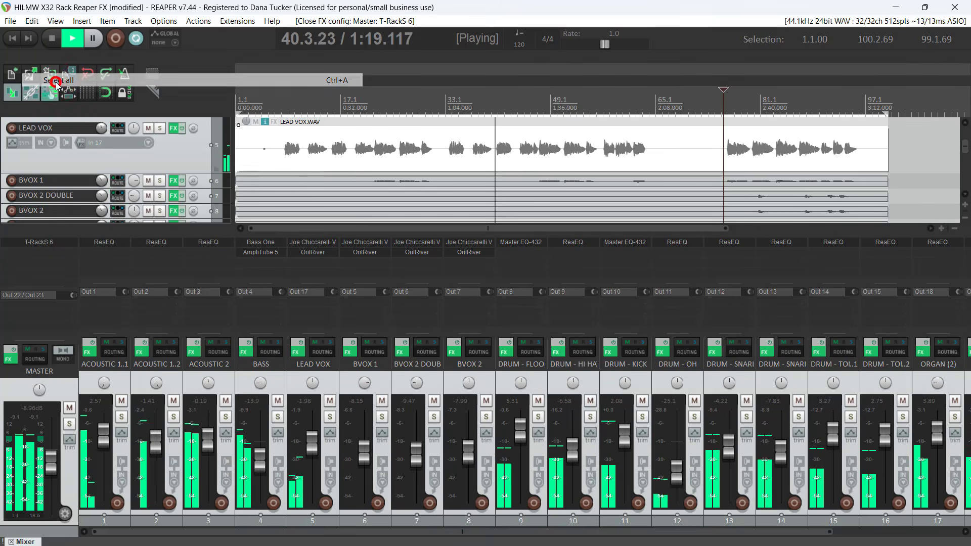
click(10, 351)
click(10, 351)
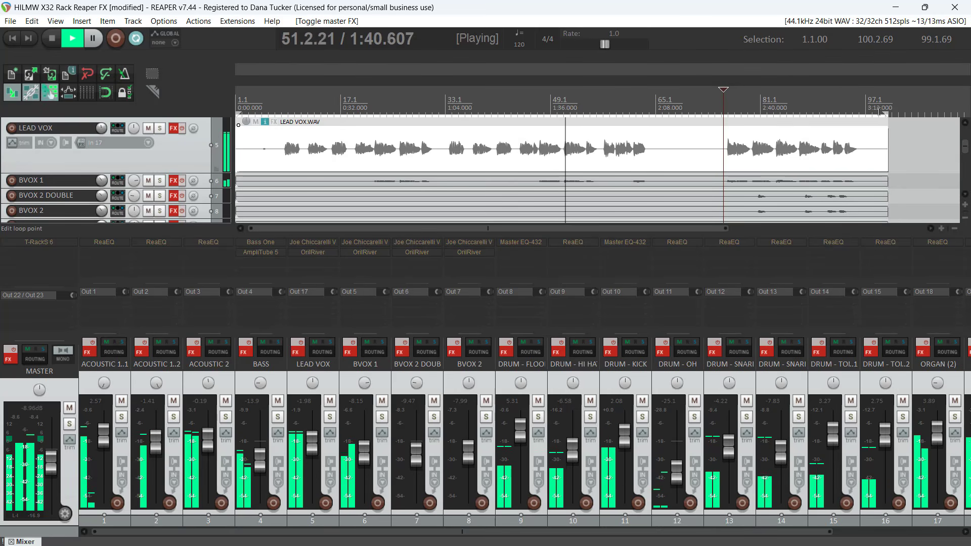
Set the loop selection from 32.4.26 to 58.3.18 and place the edit cursor at the lead vocal phrase near its start
drag(885, 114, 612, 121)
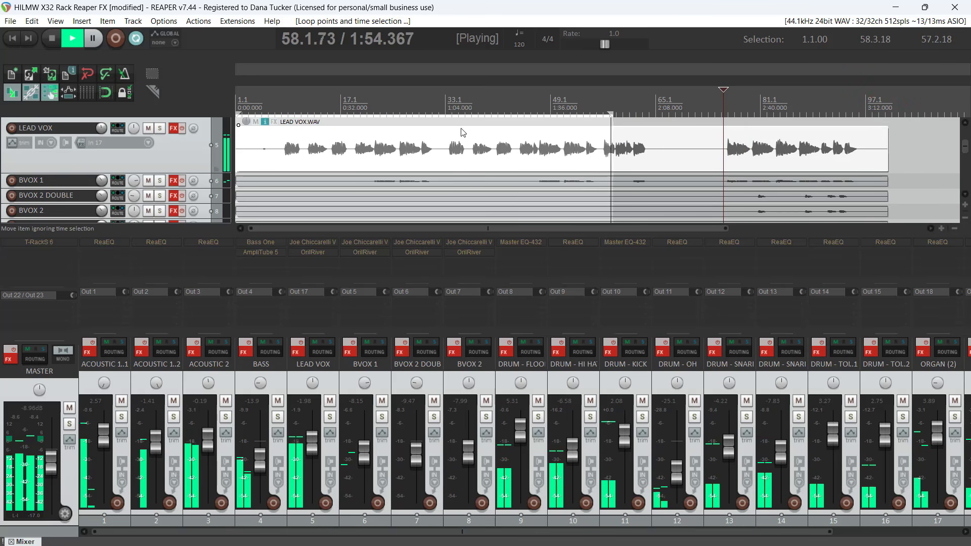
drag(240, 110, 446, 111)
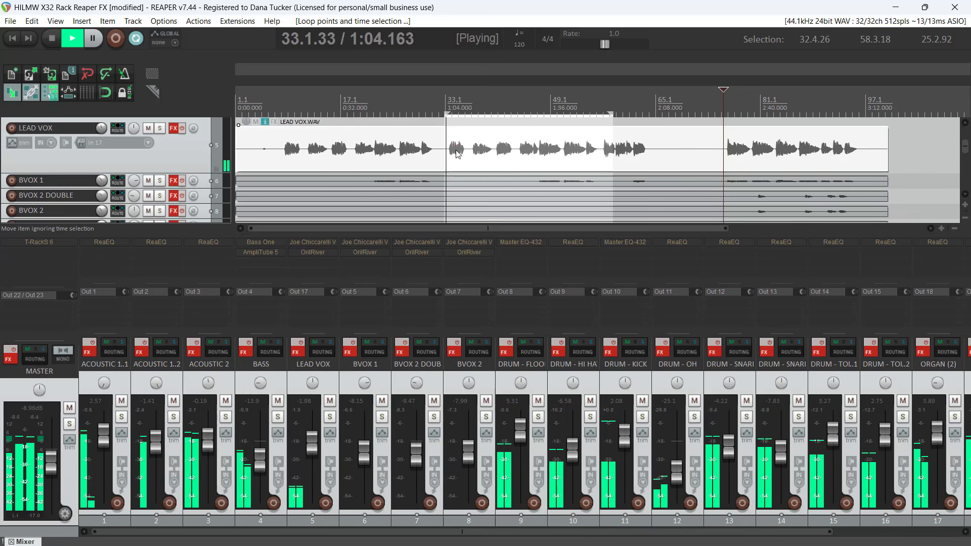
click(456, 150)
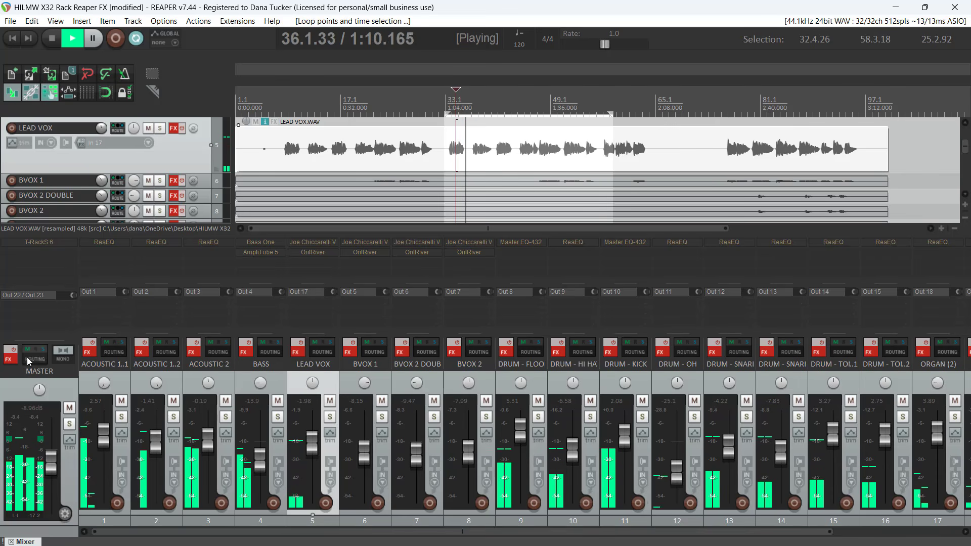
Enable the effects on the master track only and select the master track
click(10, 352)
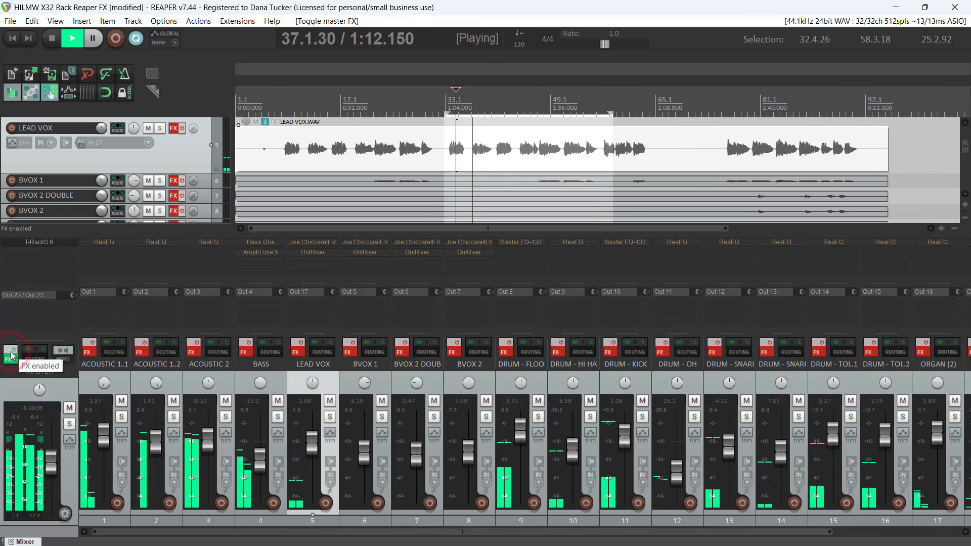
click(11, 352)
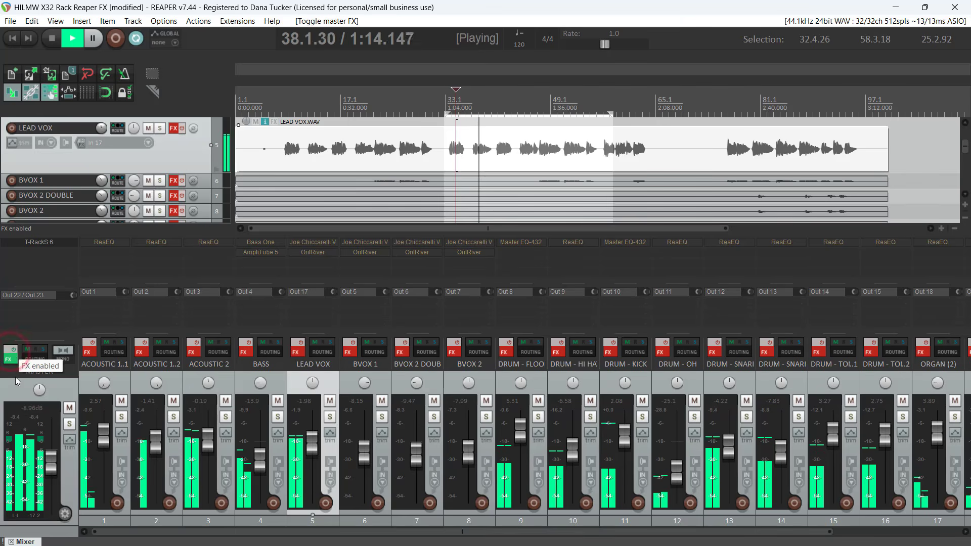
click(16, 394)
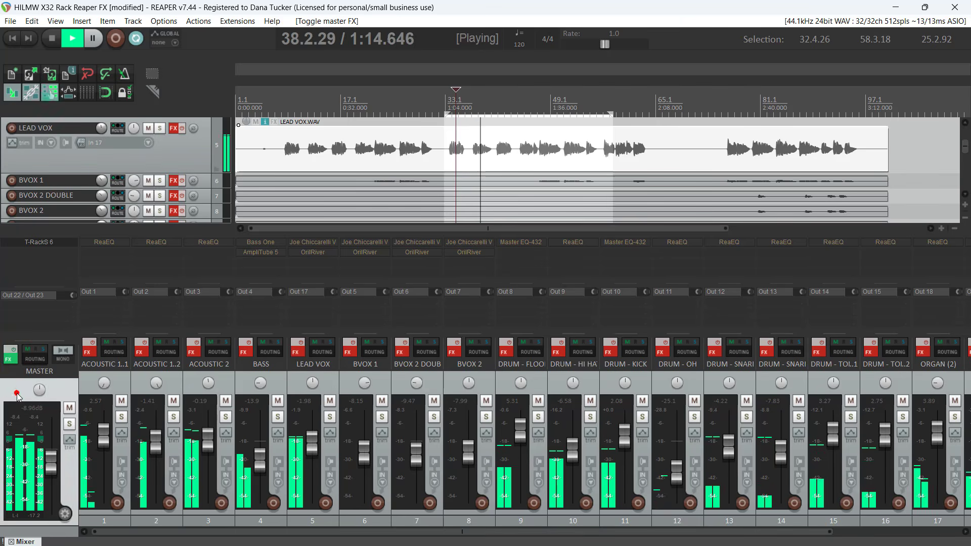
Select everything in the project, enable the effects on all tracks along with the master, and select the master track
click(29, 21)
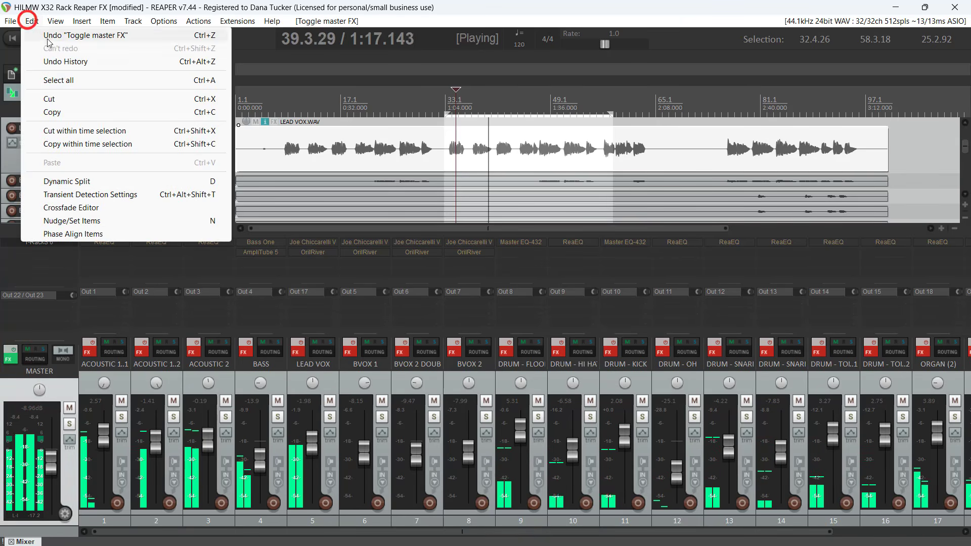
click(48, 83)
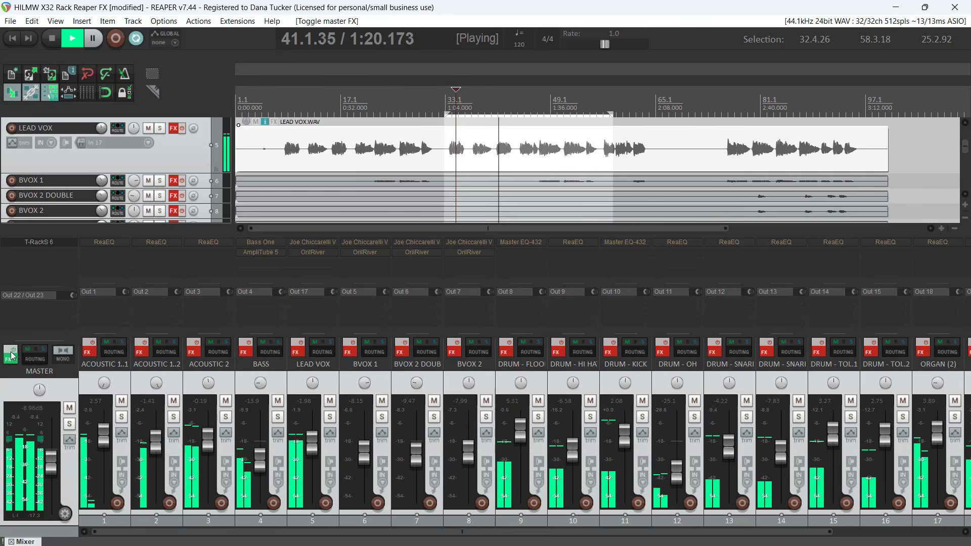
click(12, 353)
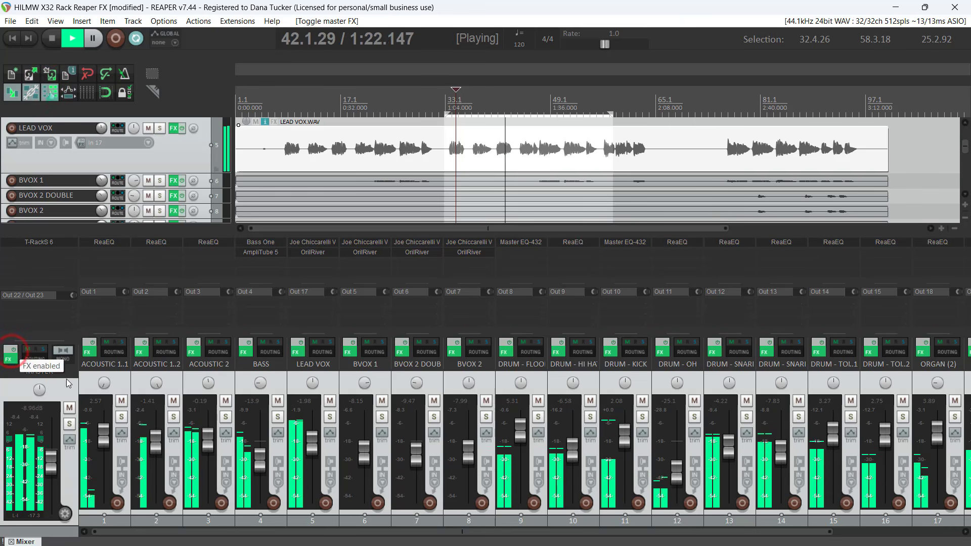
click(59, 396)
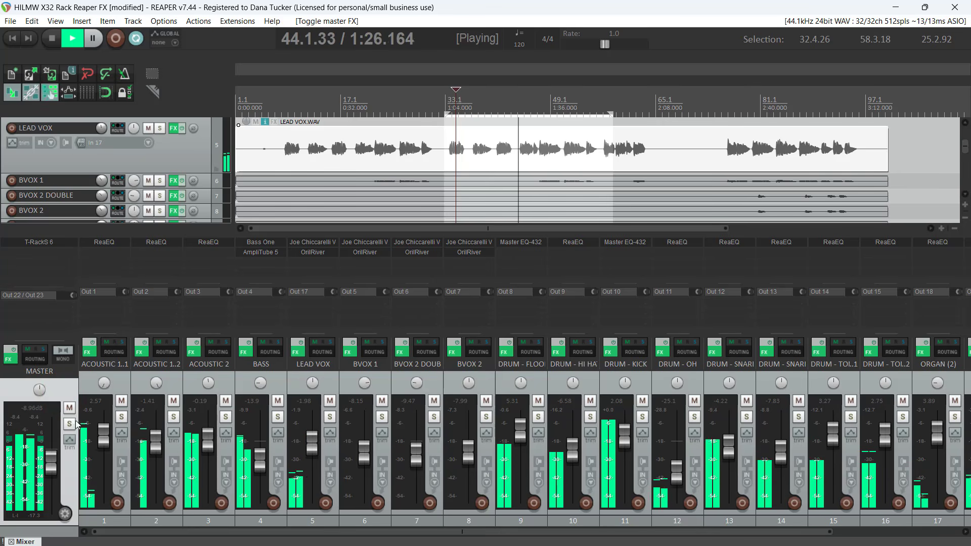
Mute and unmute the master track, and solo it
click(69, 408)
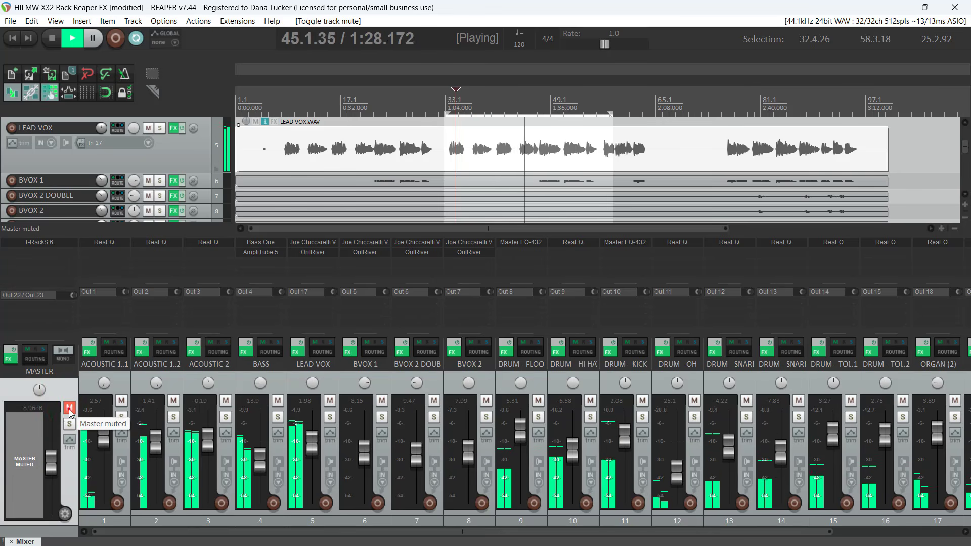
click(70, 409)
click(68, 423)
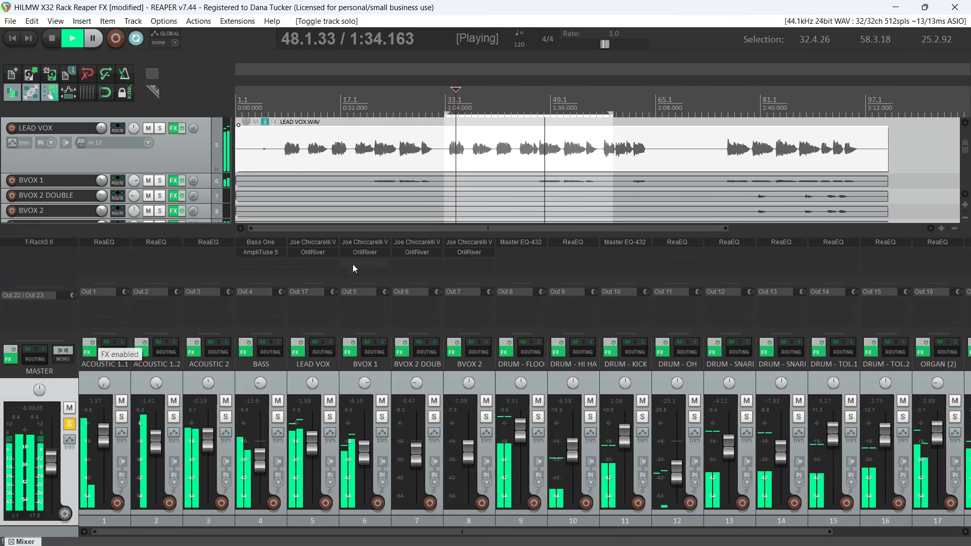
Bypass the effects on the BASS, LEAD VOX, BVOX 1, BVOX 2 DOUBLE and BVOX 2 tracks one by one
click(244, 342)
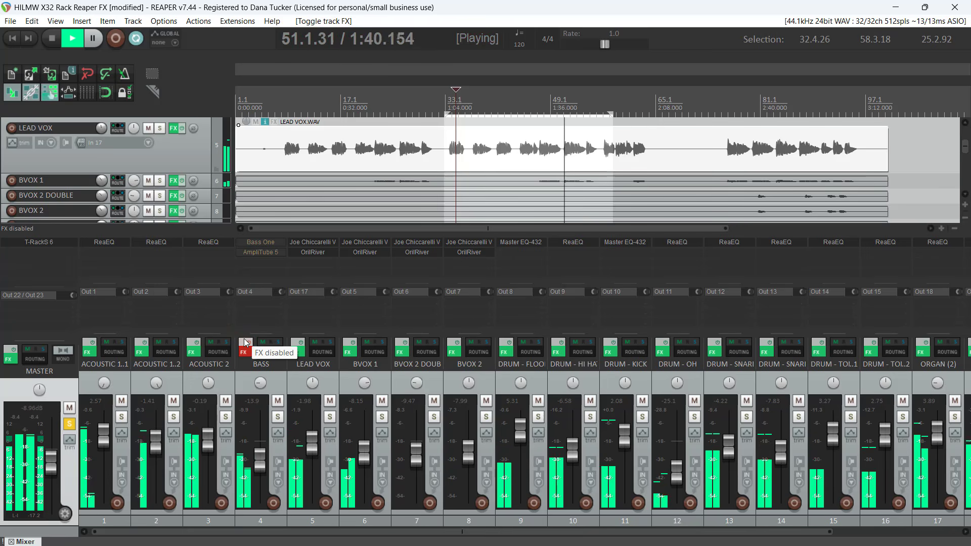
click(299, 346)
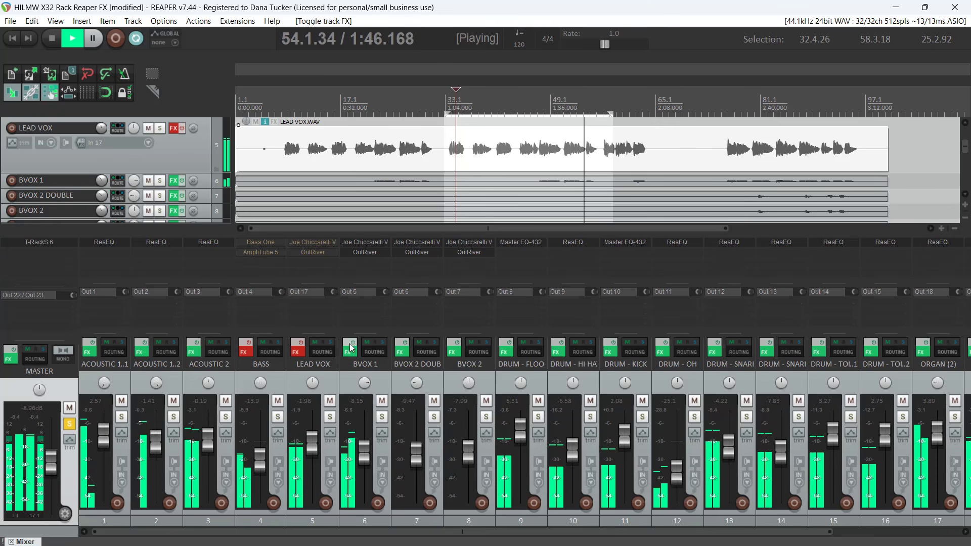
click(350, 348)
click(400, 345)
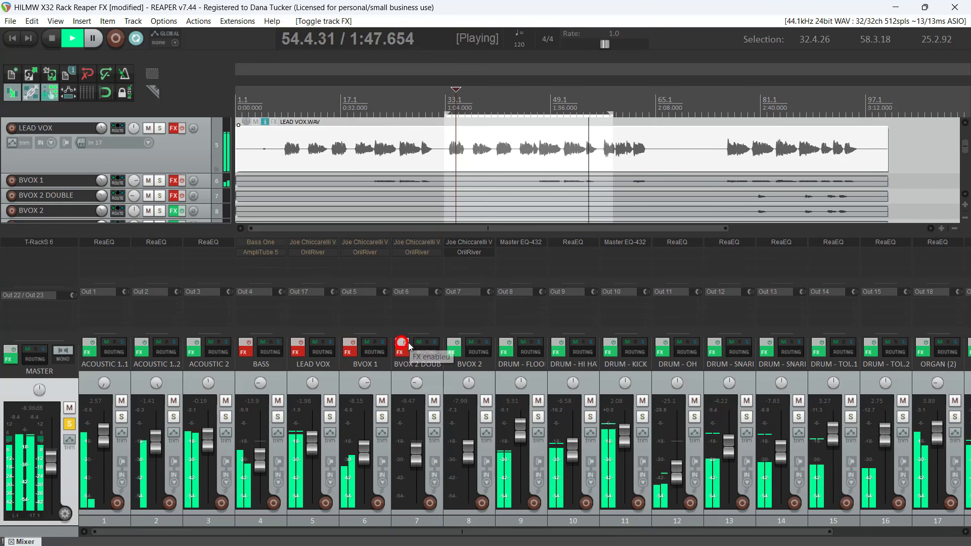
click(452, 346)
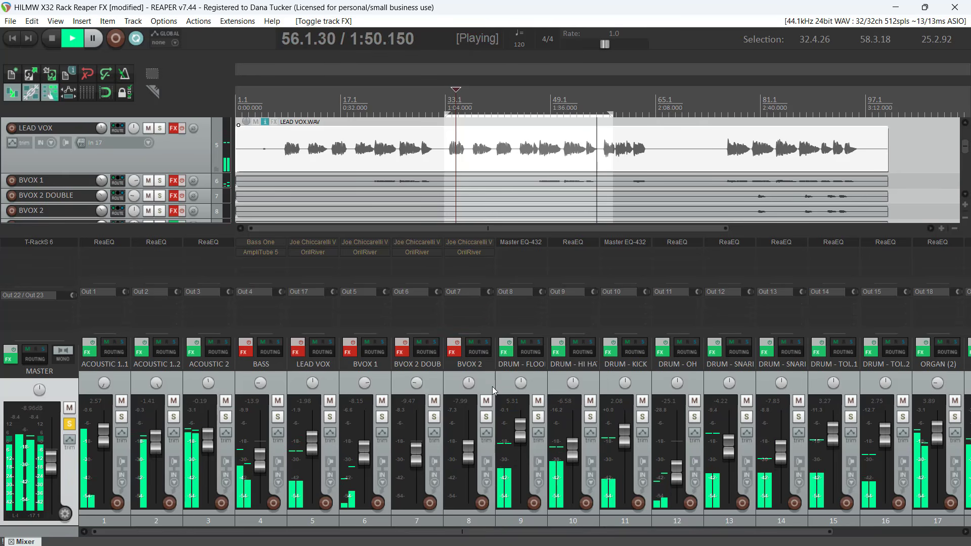
Toggle the kick drum track's effects off and on to compare the sound, leaving them bypassed
click(613, 343)
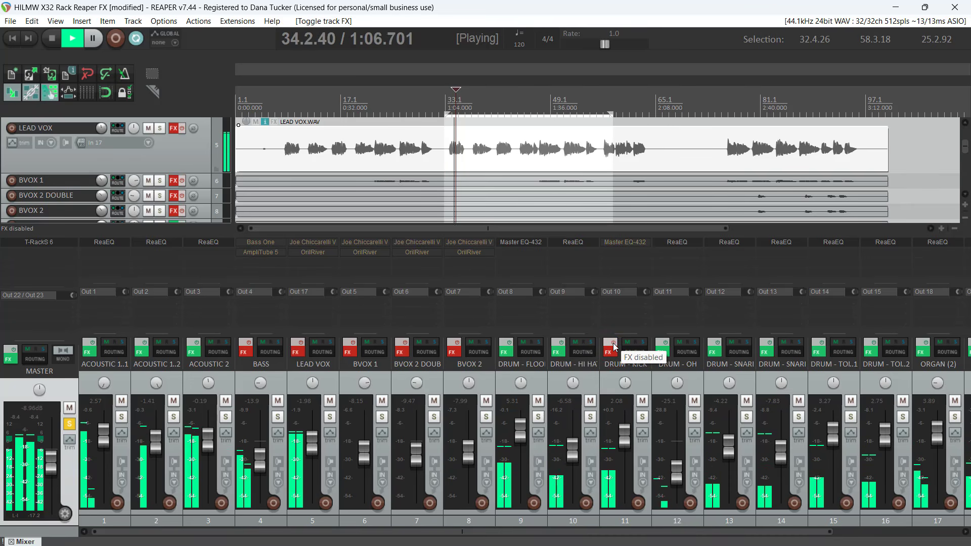
click(613, 345)
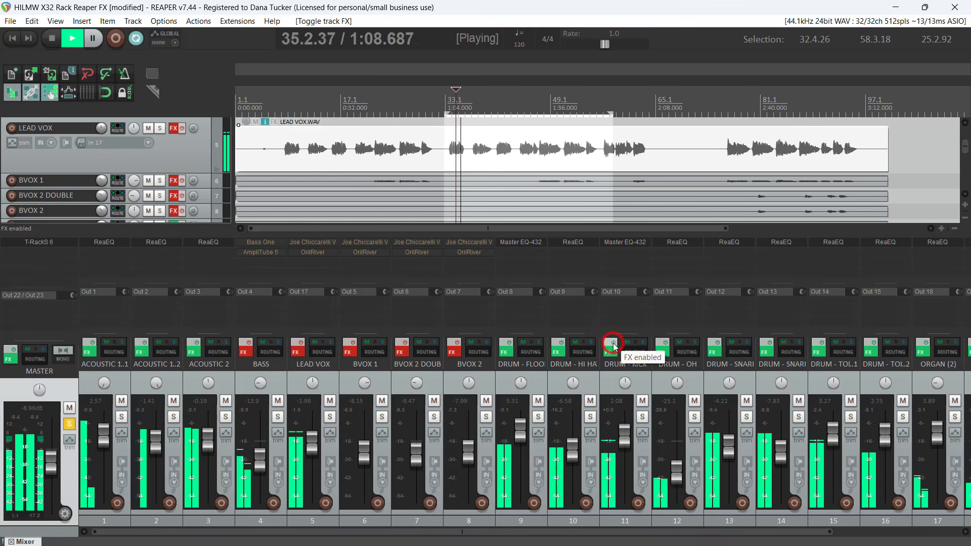
click(613, 345)
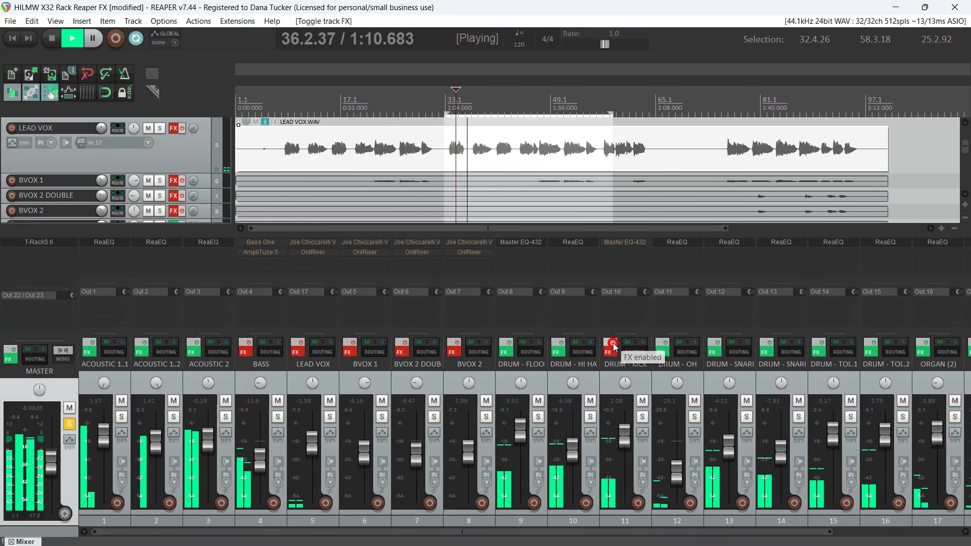
Bypass the effects on both snare tracks, the overhead, hi-hat and floor drum tracks, and both DRUM - TOL tracks
click(770, 344)
click(717, 344)
click(661, 348)
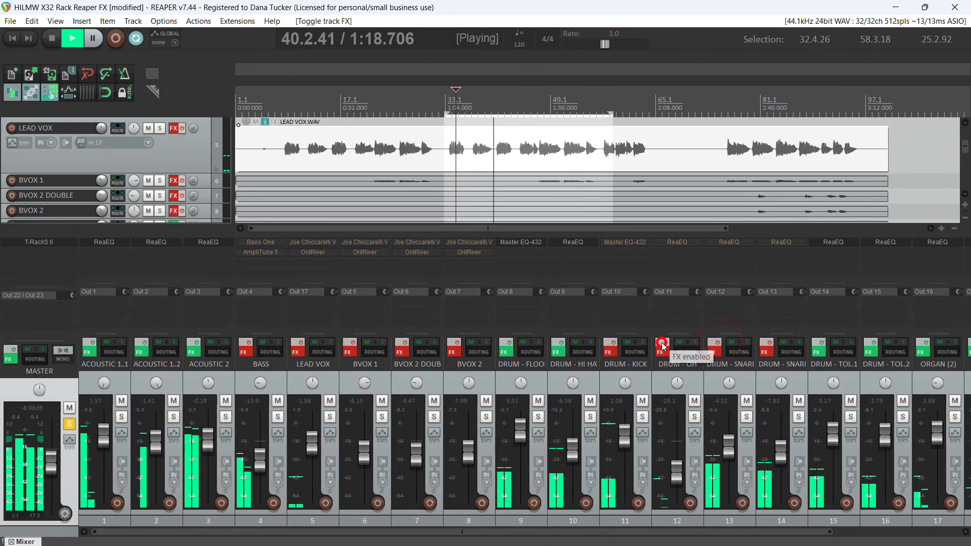
click(558, 344)
click(509, 344)
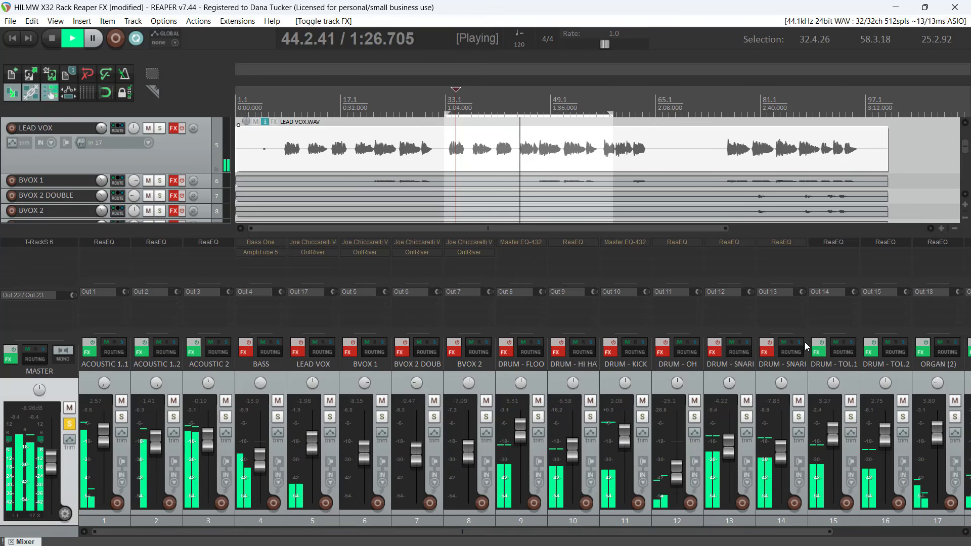
click(817, 351)
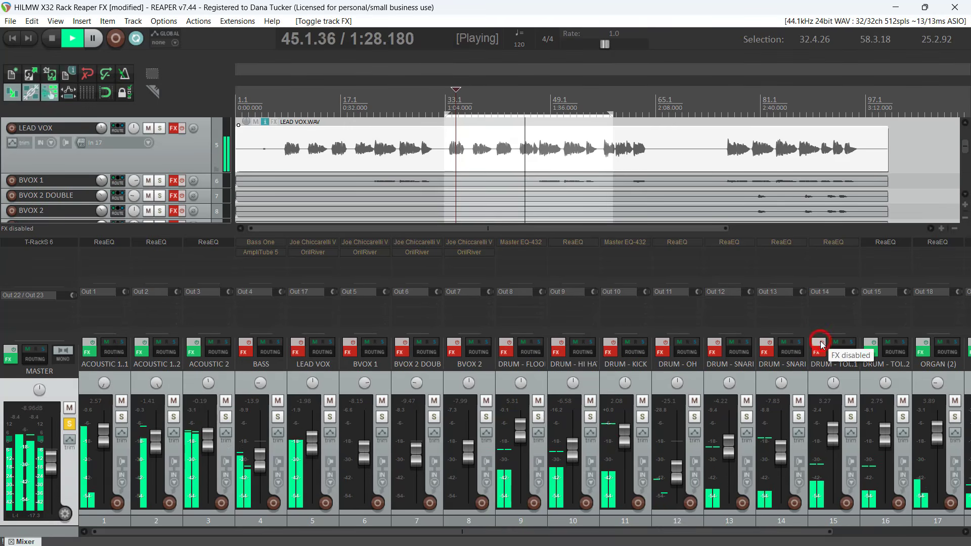
click(868, 351)
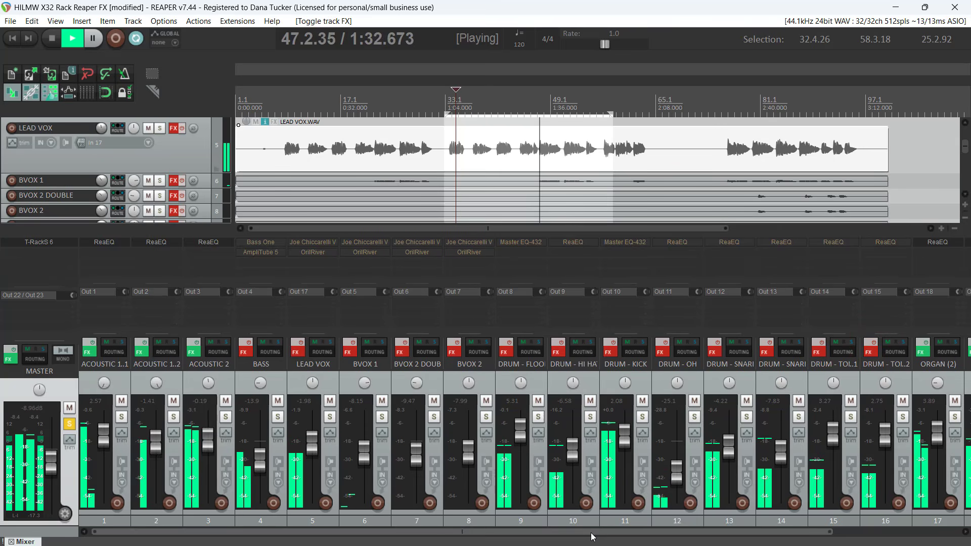
Bypass the effects on the ORGAN (2), ORGAN, PEDAL STEEL and PIANO tracks
drag(592, 532, 718, 531)
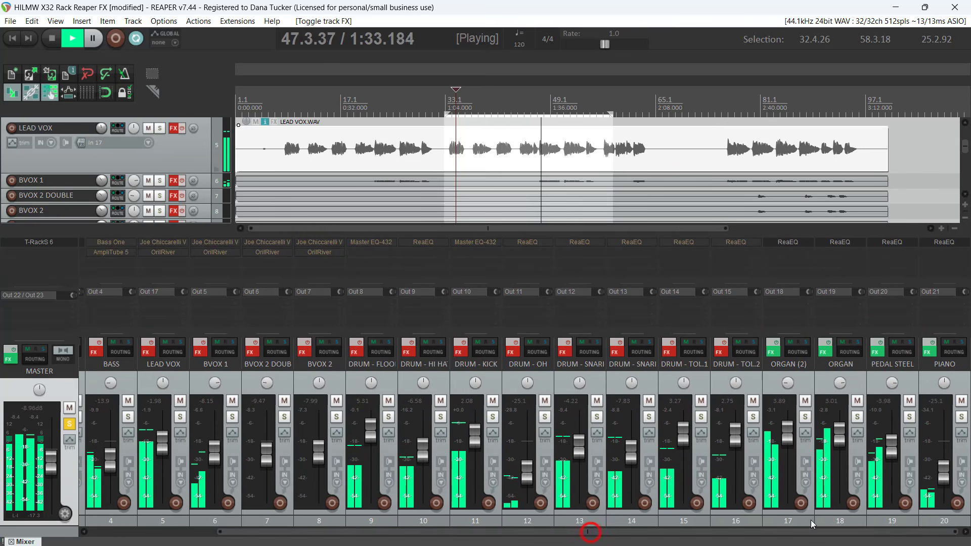
click(775, 349)
click(826, 349)
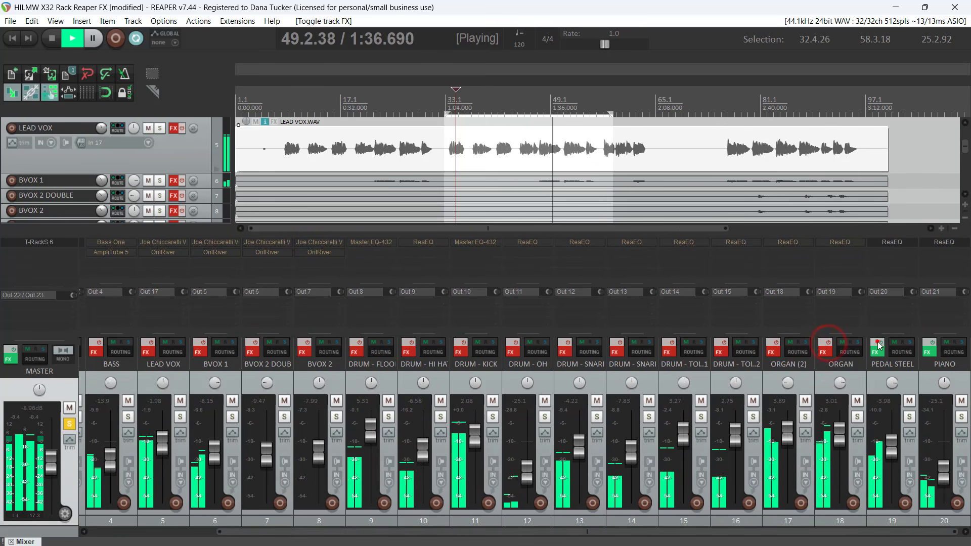
click(877, 345)
click(931, 345)
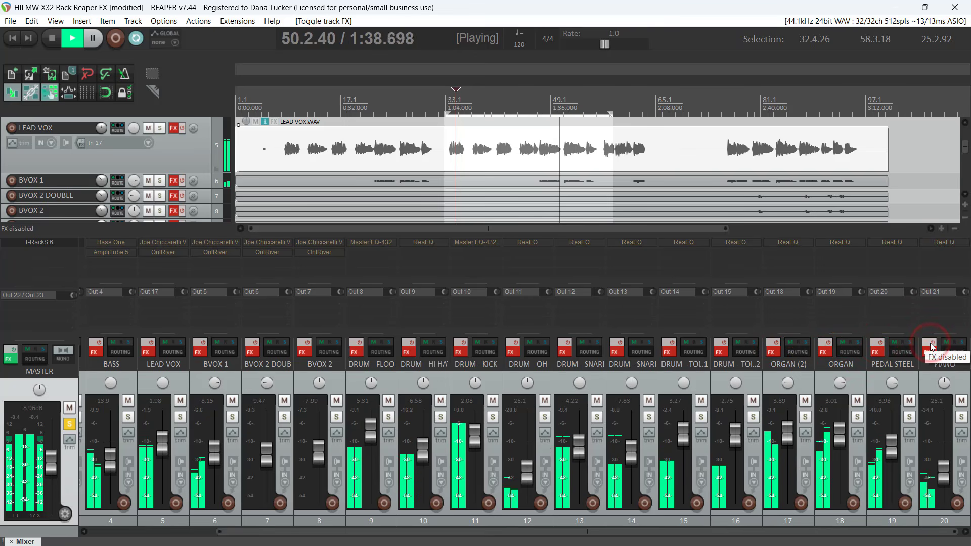
Re-enable the effects on the PIANO, PEDAL STEEL, ORGAN and ORGAN (2) tracks
click(931, 346)
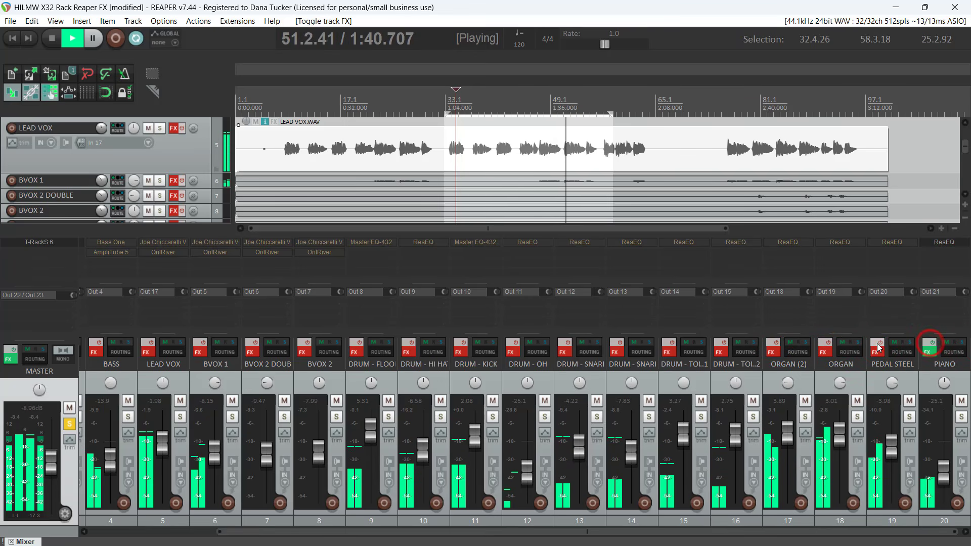
click(877, 347)
click(826, 348)
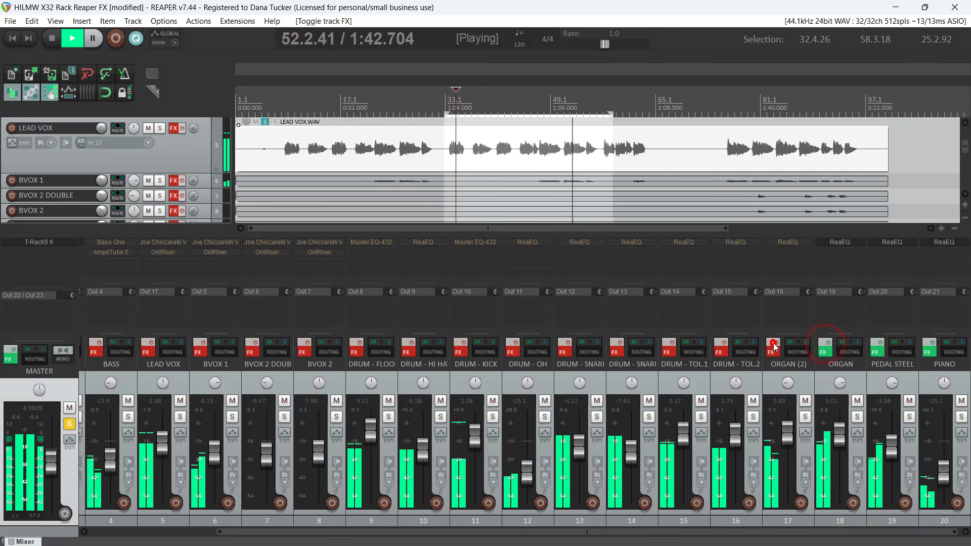
click(773, 345)
Re-enable the effects on both DRUM - TOL tracks, both snare tracks, and the overhead, kick and hi-hat drum tracks
click(721, 345)
click(669, 345)
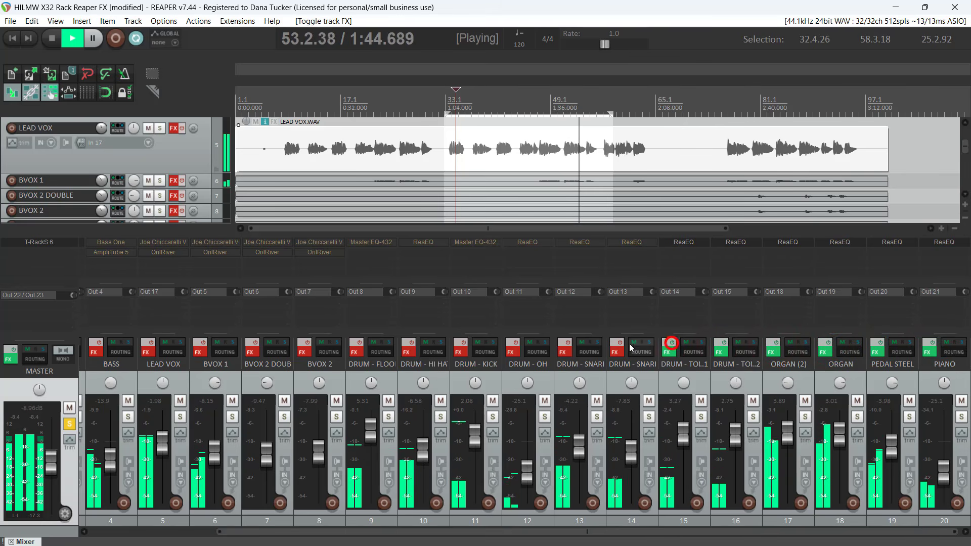
click(617, 347)
click(565, 345)
click(511, 344)
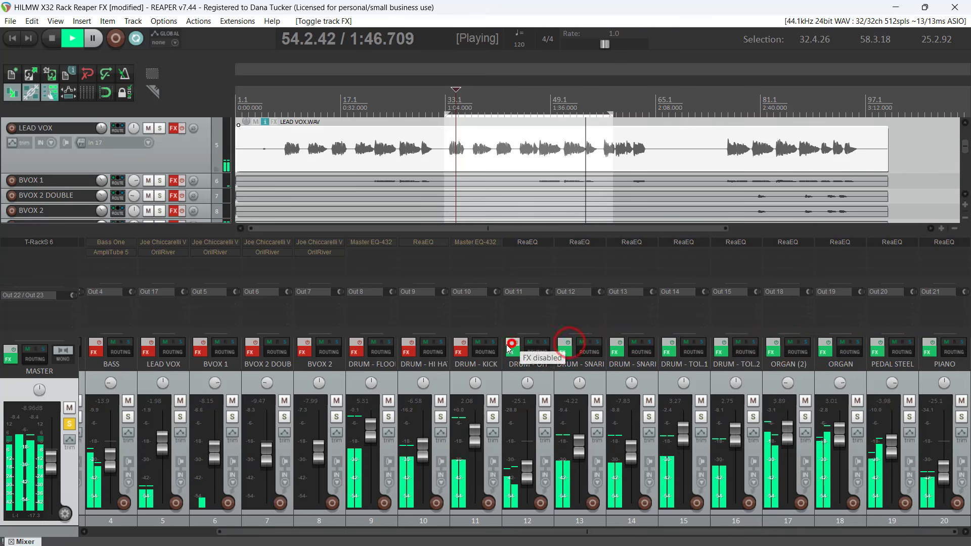
click(458, 346)
click(407, 345)
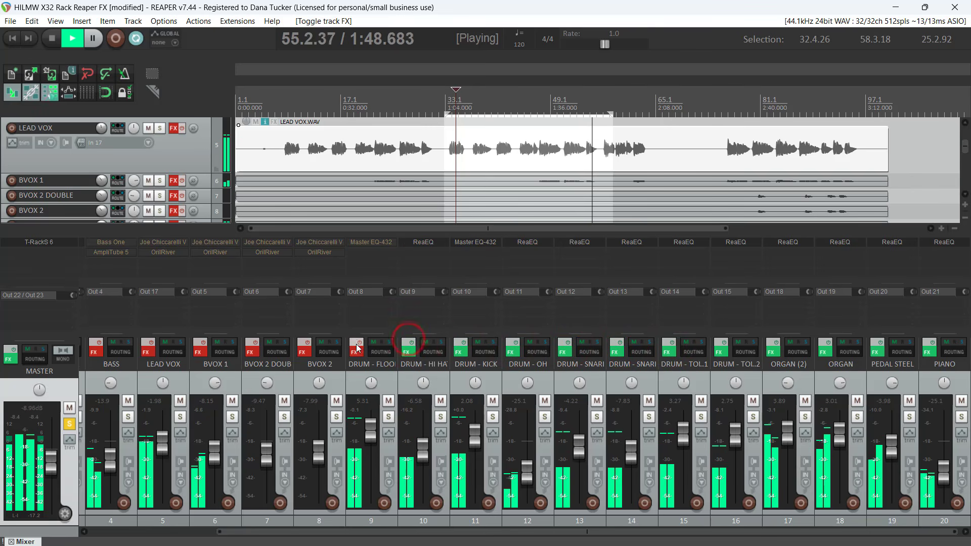
Re-enable the effects on the floor drum, BVOX 2, BVOX 2 DOUBLE, BVOX 1, LEAD VOX and BASS tracks
click(305, 346)
click(257, 346)
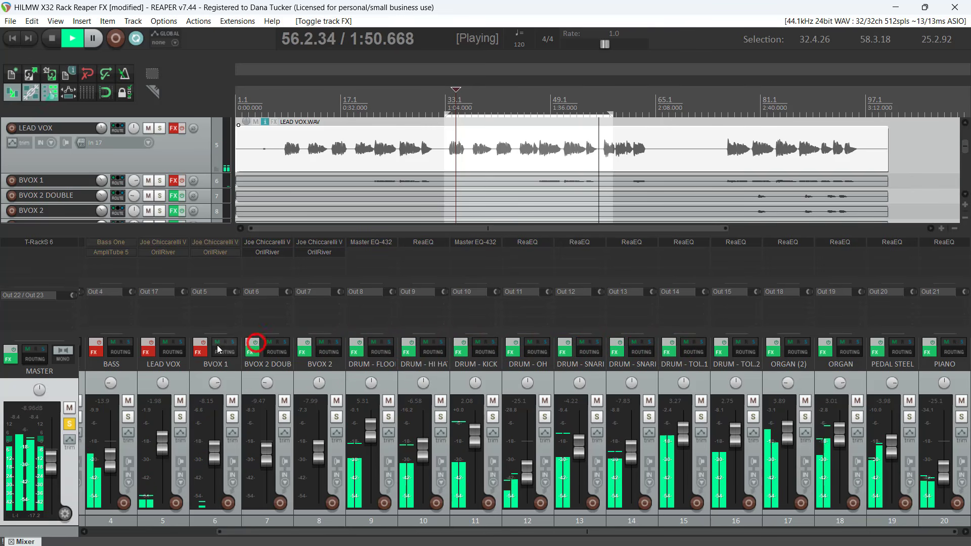
click(200, 343)
click(147, 342)
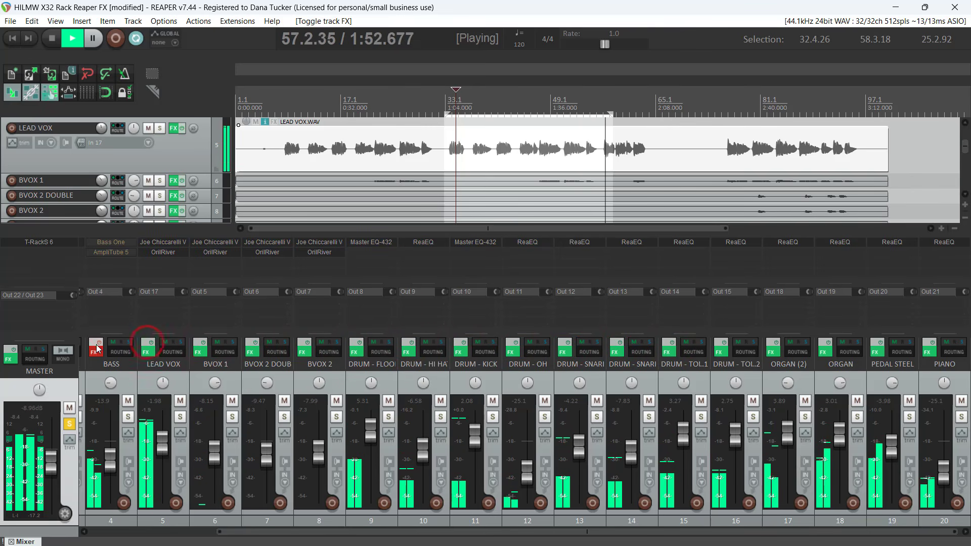
click(95, 343)
drag(596, 531, 472, 531)
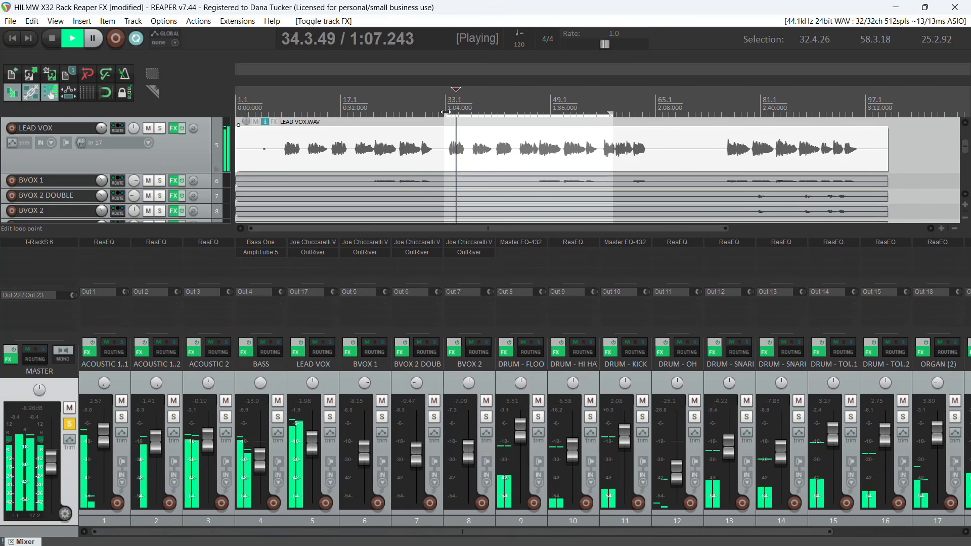
Extend the loop selection at both ends so it runs from 1.1.00 to 96.3.09
drag(445, 112, 238, 112)
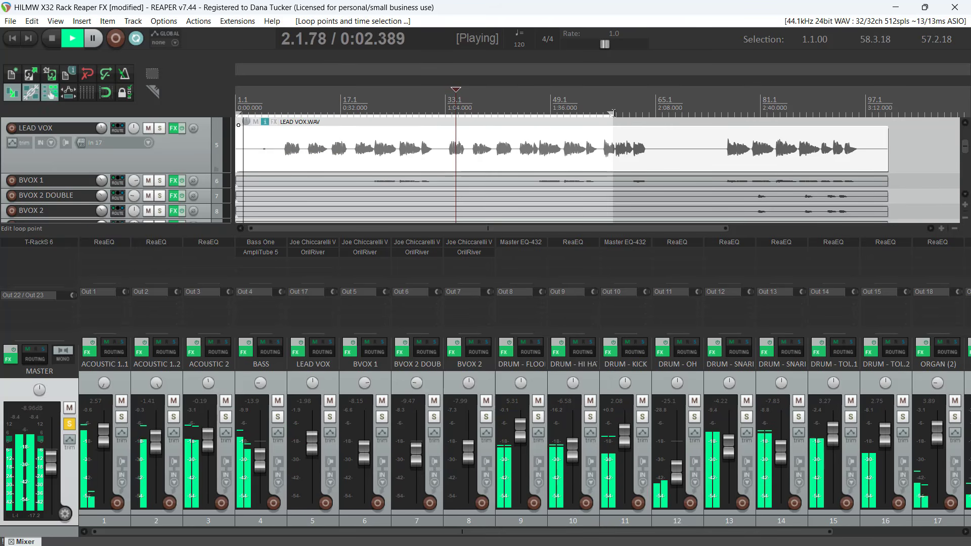
drag(611, 115, 861, 115)
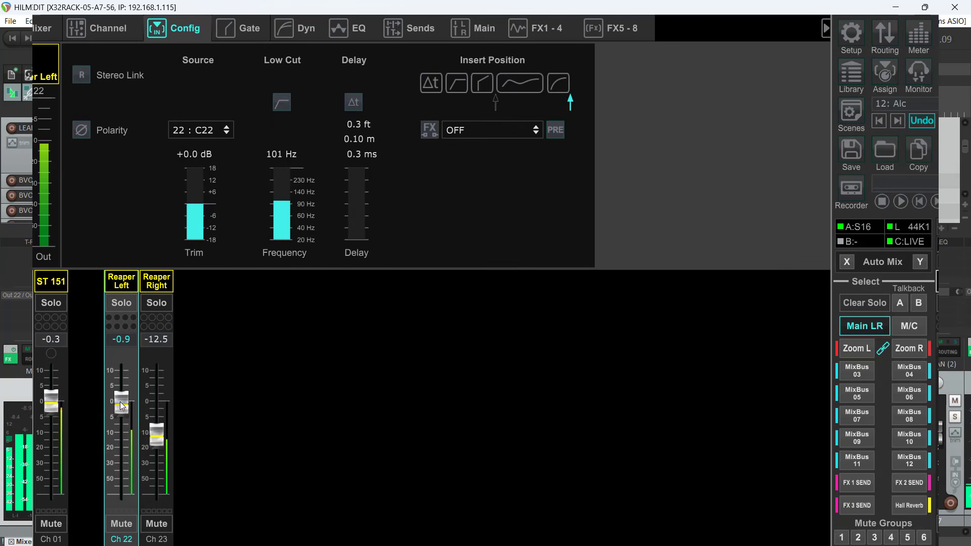
Switch to X32 Edit and raise the Reaper Right channel fader toward the level of Reaper Left
drag(150, 436, 156, 412)
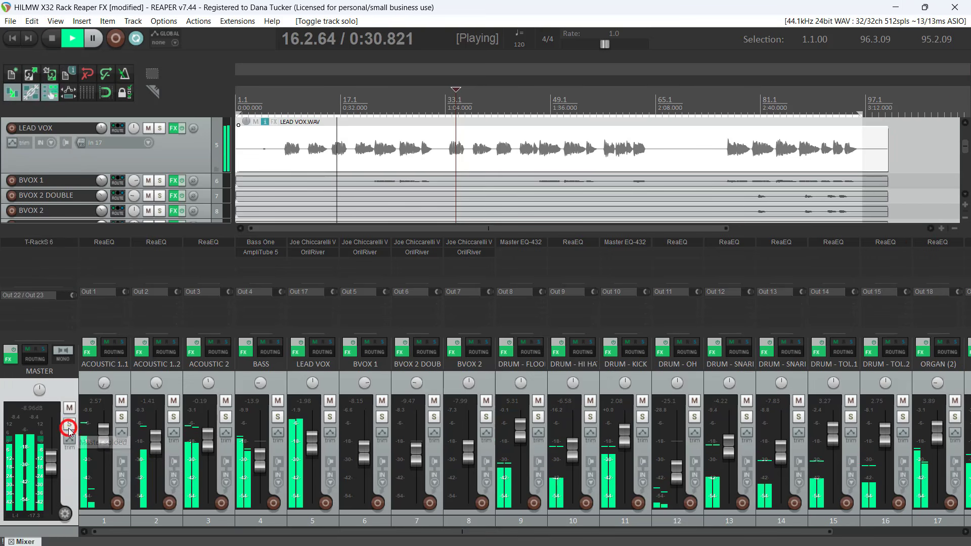
Return to REAPER, unsolo the master track, and select everything to bypass the effects on all tracks and the master
click(69, 424)
click(62, 389)
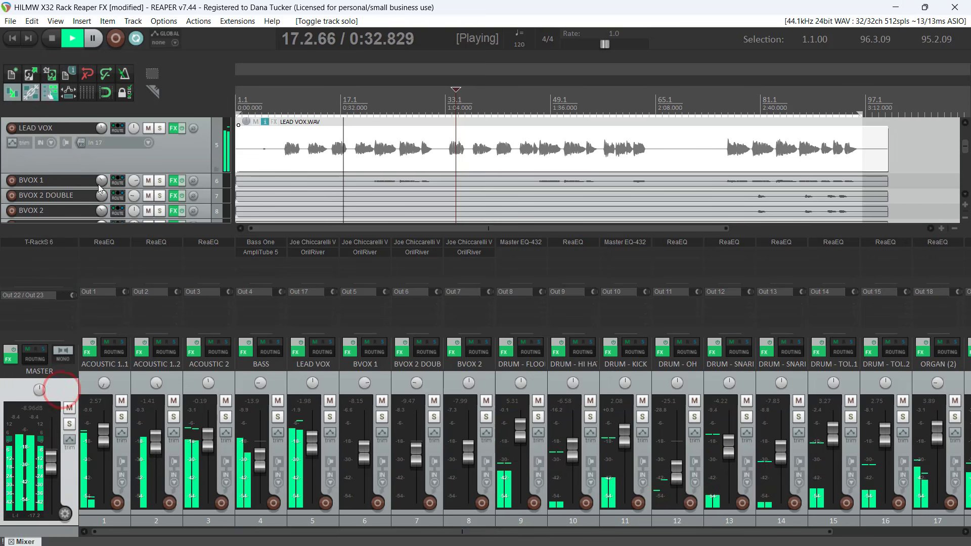
click(32, 21)
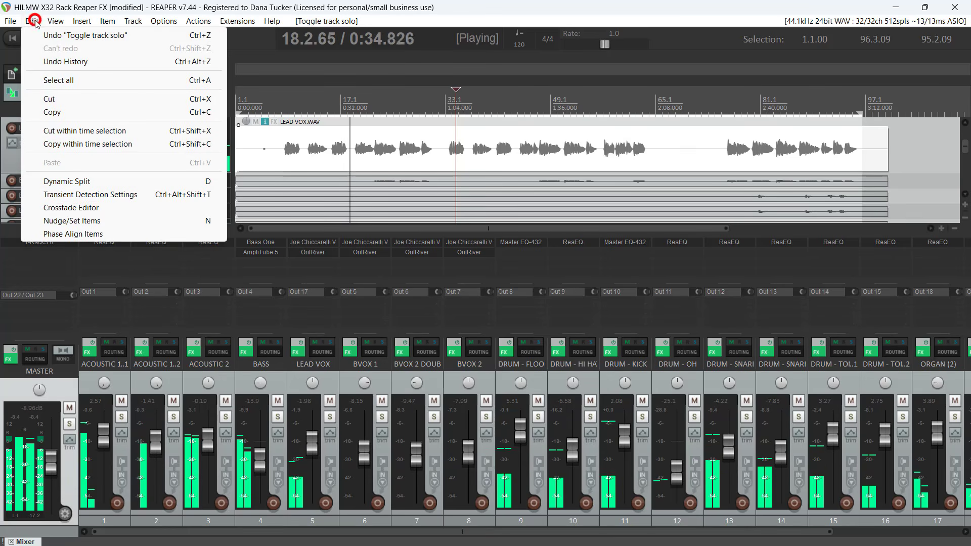
click(60, 81)
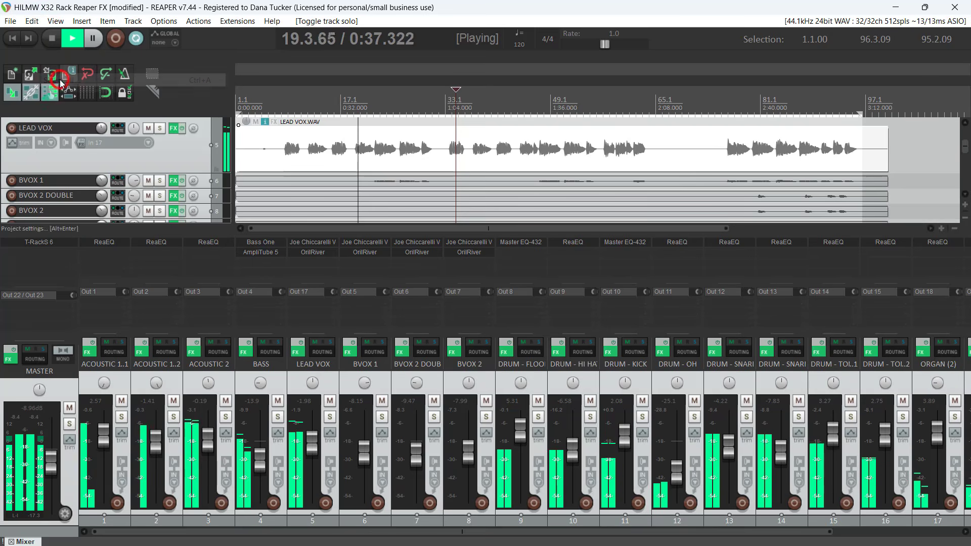
click(8, 352)
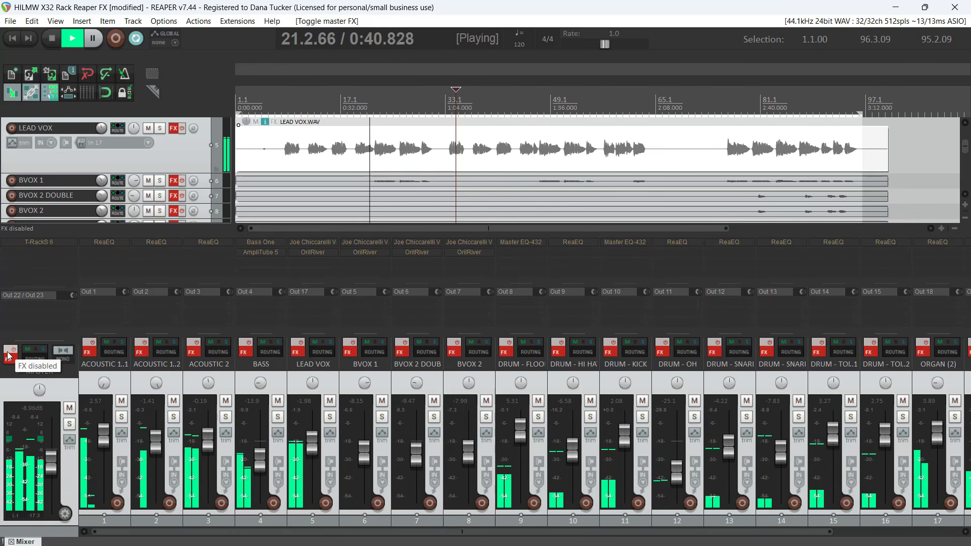
Mute the master and all the selected tracks together, and unmute them again
click(69, 408)
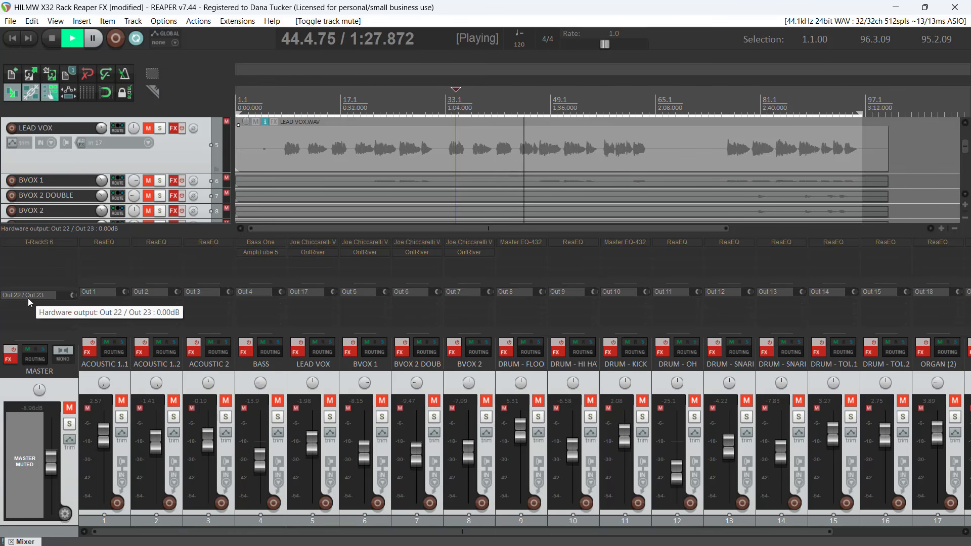
click(70, 407)
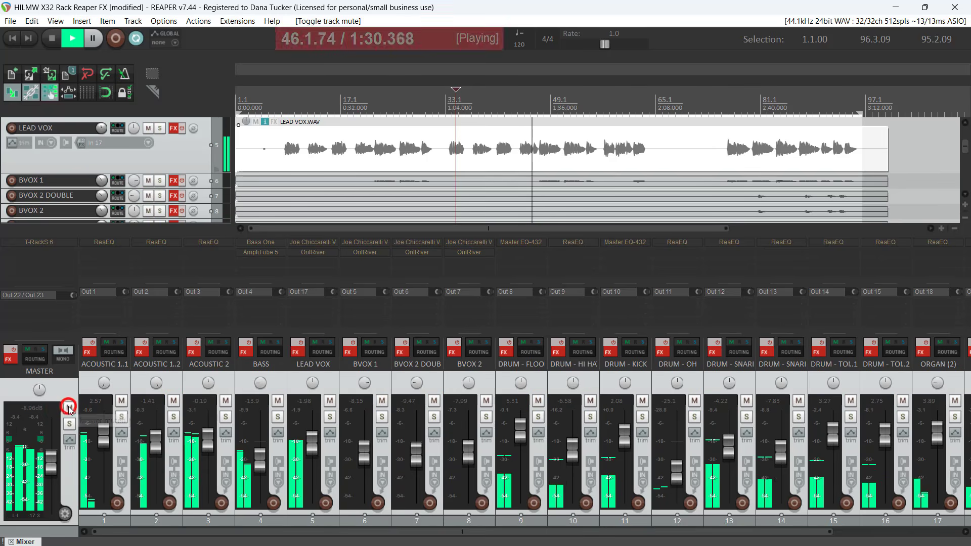
Select only the LEAD VOX track and raise its volume to +7.70 dB
click(295, 384)
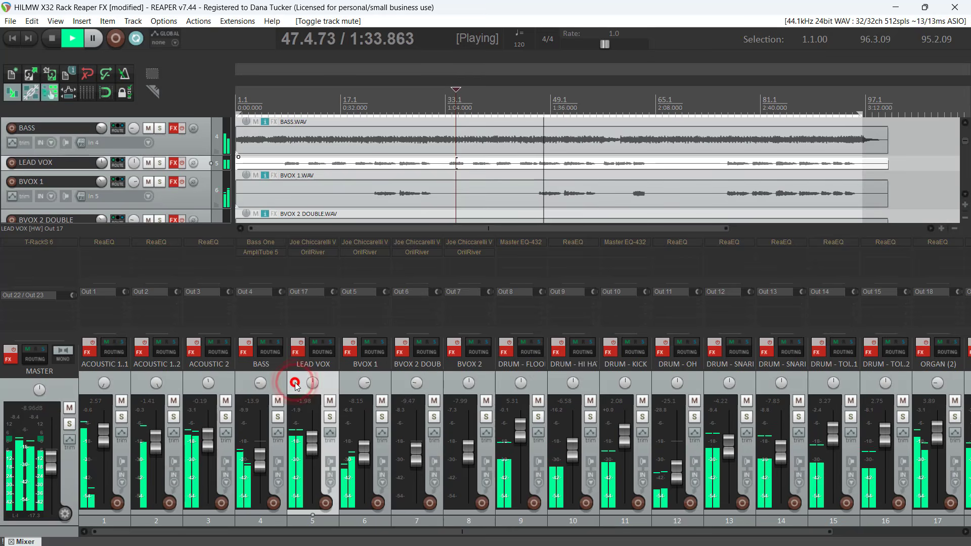
double_click(295, 383)
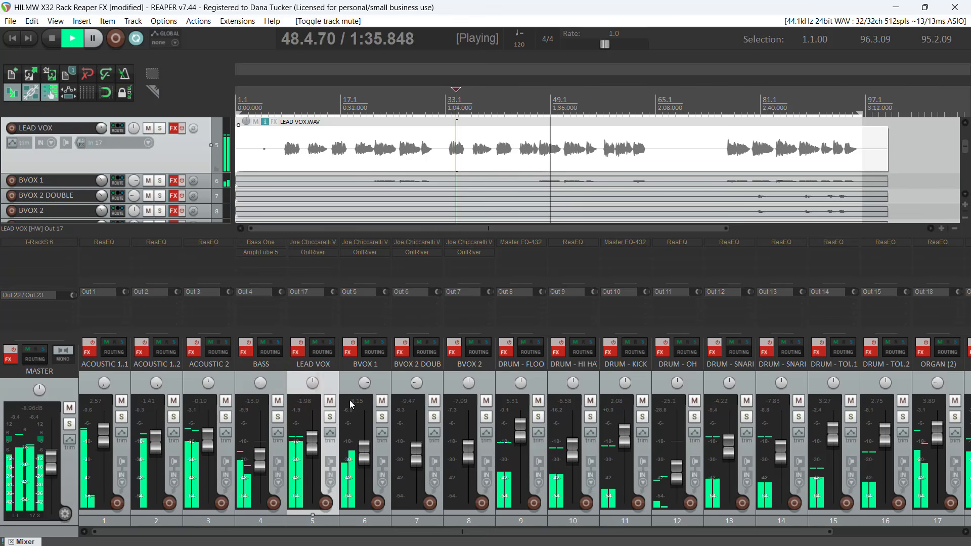
drag(312, 443, 332, 426)
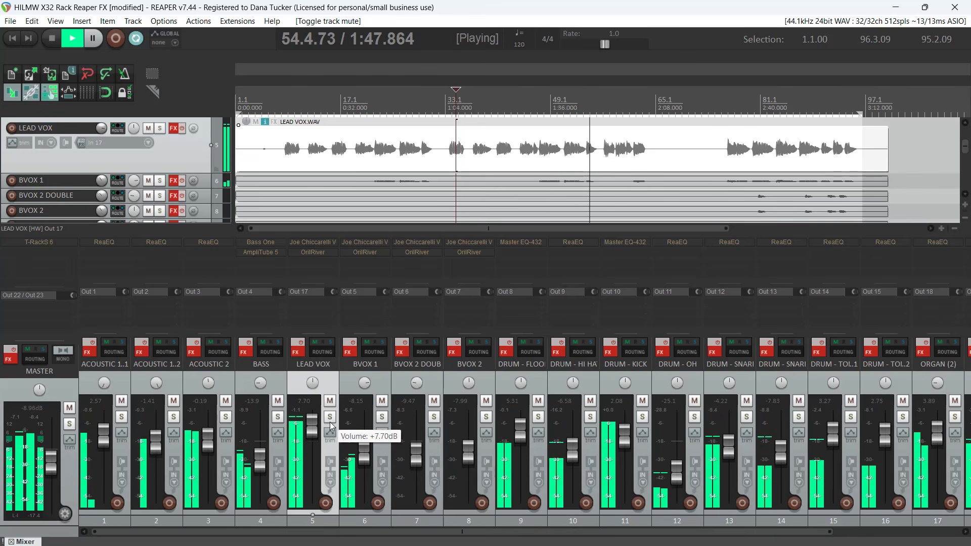
drag(331, 424, 331, 424)
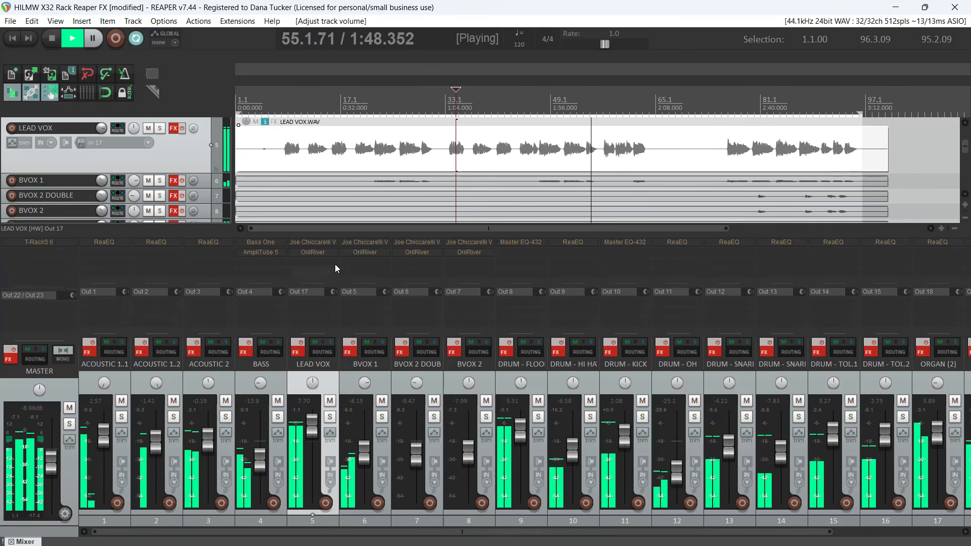
Re-enable the effects on the master and both ACOUSTIC 1 tracks, and lower the LEAD VOX volume to 3.84 dB
click(9, 355)
click(89, 343)
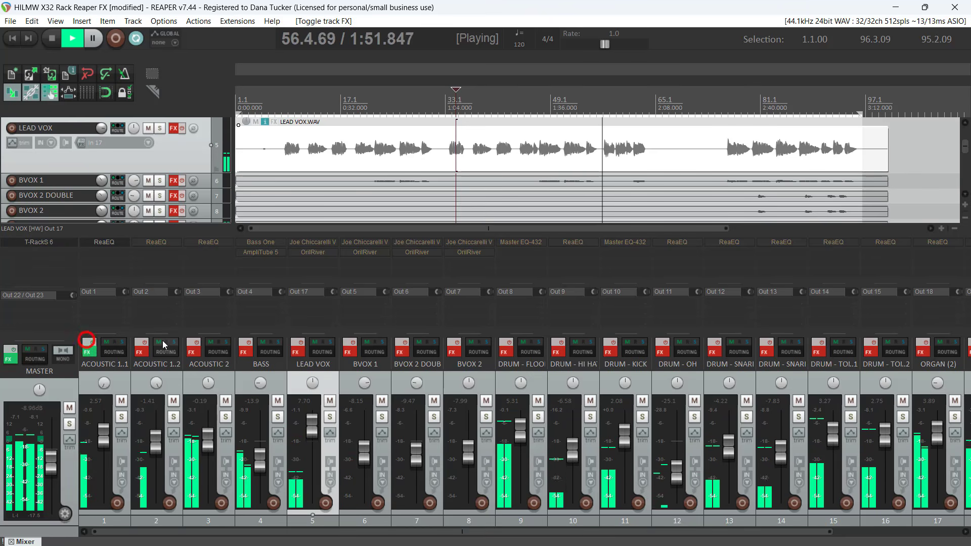
click(142, 342)
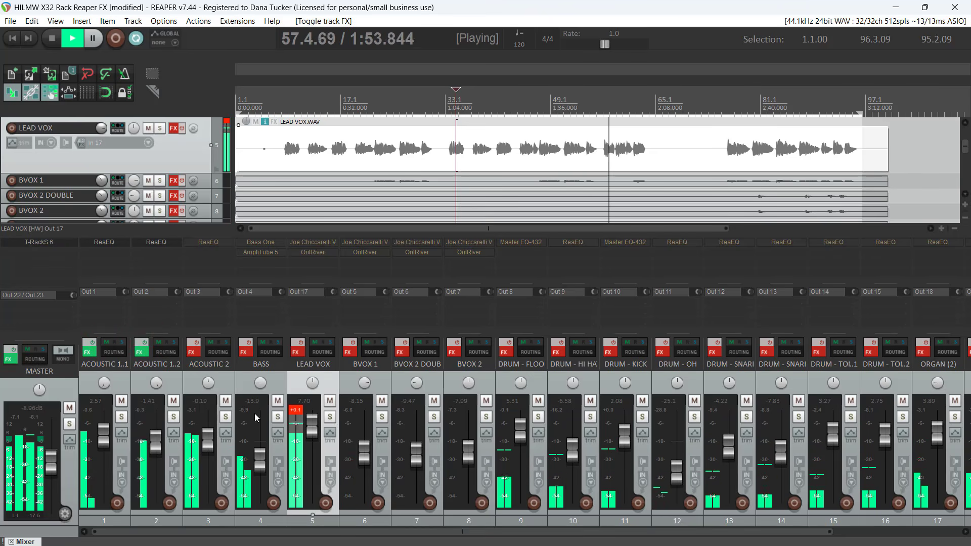
drag(317, 433, 319, 439)
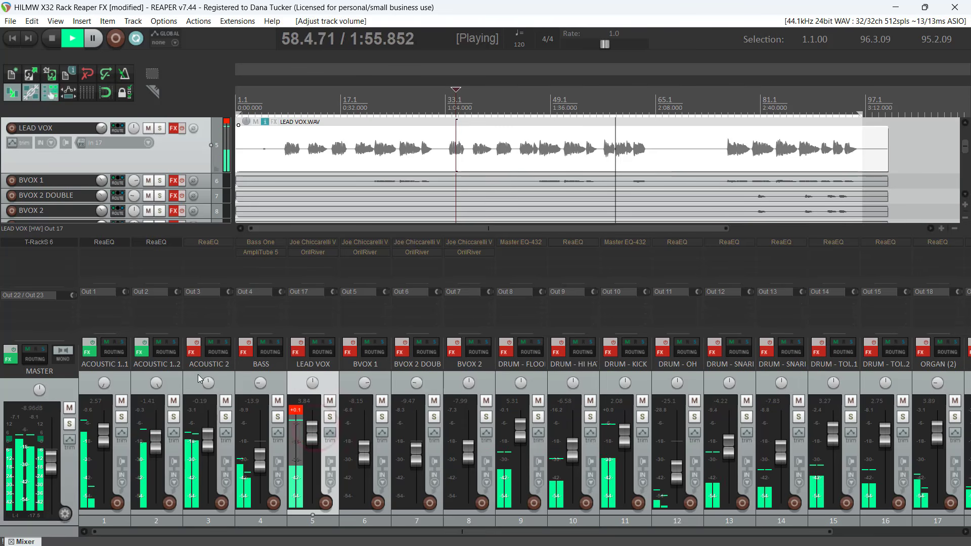
Select all tracks, re-enable their effects and lower their faders together until LEAD VOX is at 0.84 dB, clearing its clip indicator
click(174, 383)
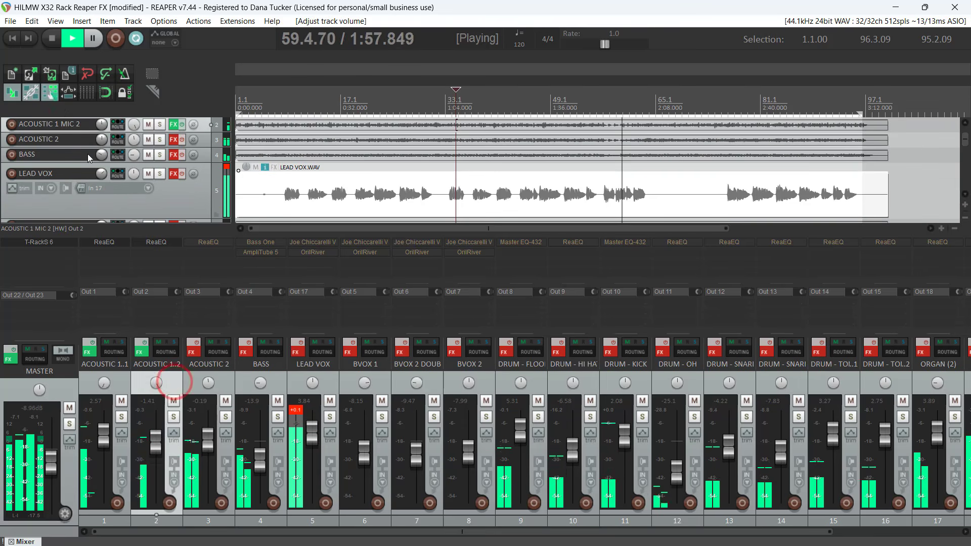
click(32, 22)
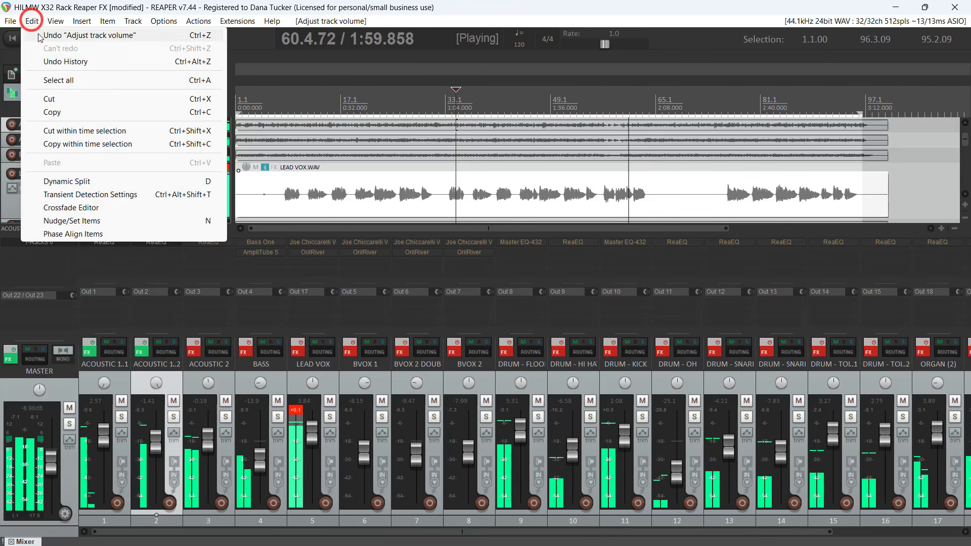
click(46, 80)
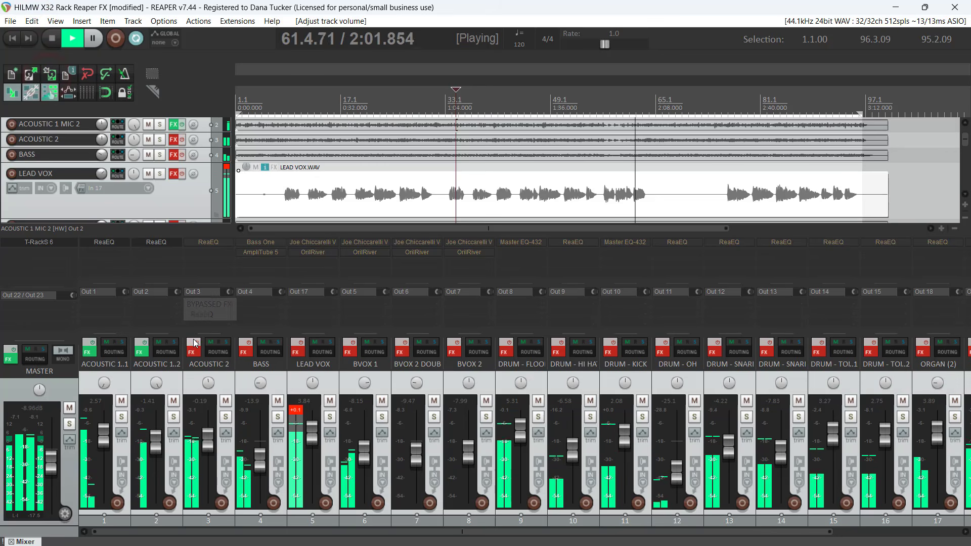
click(197, 342)
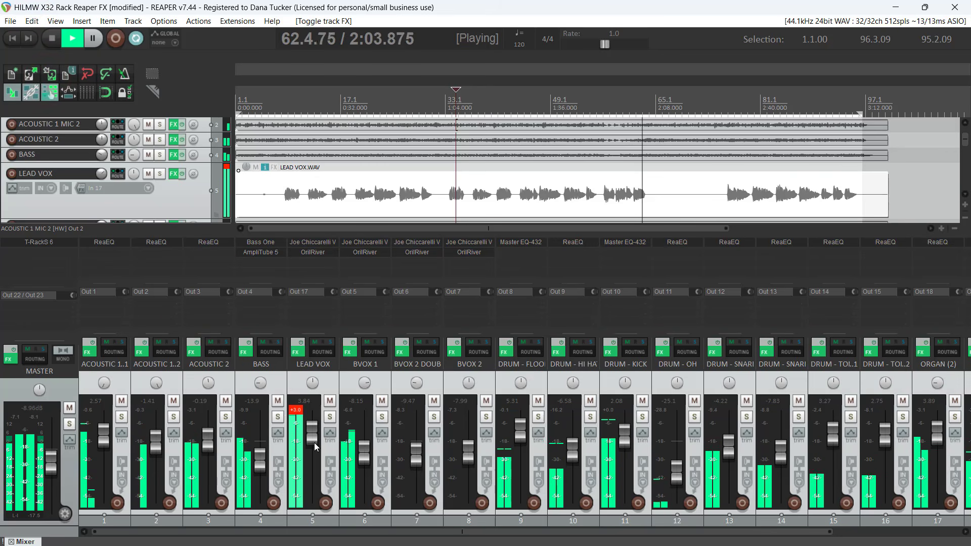
drag(315, 446, 314, 454)
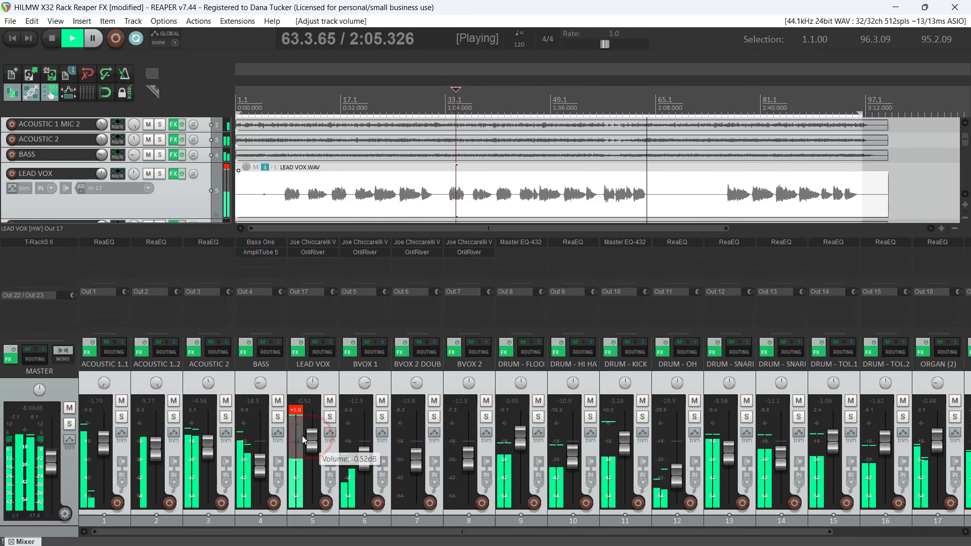
click(297, 410)
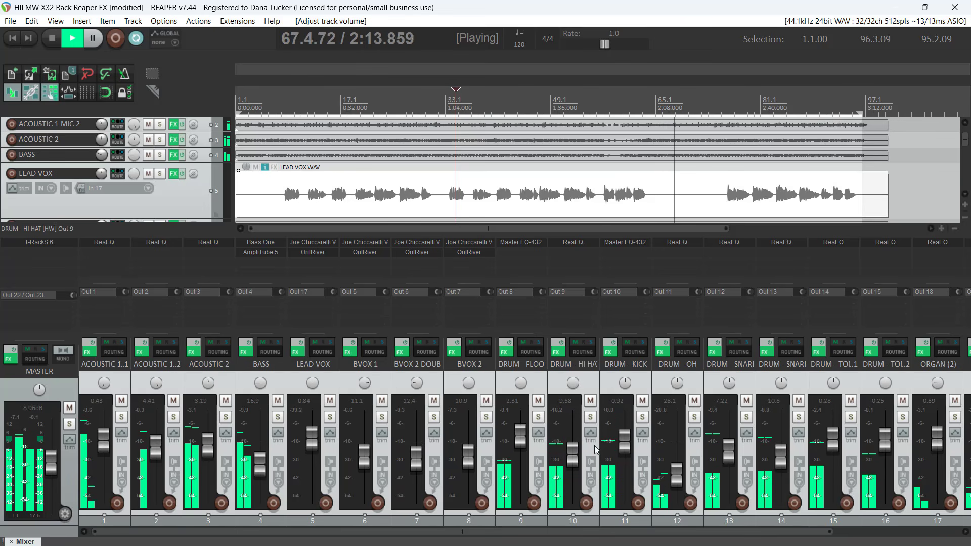
Raise DRUM - HI HAT to 3.05 dB and DRUM - KICK to 2.83 dB, and switch the kick's effects off and back on
drag(572, 452, 589, 438)
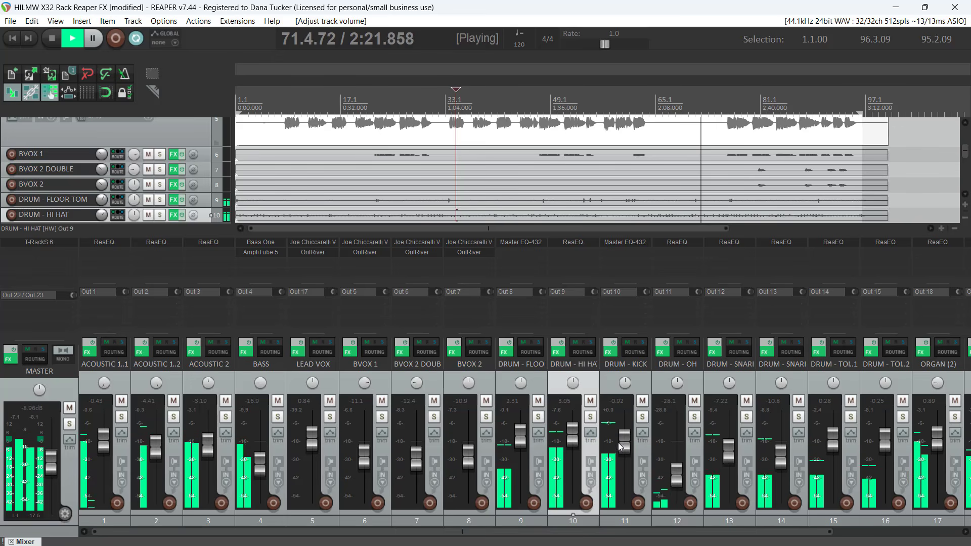
mouse_move(628, 445)
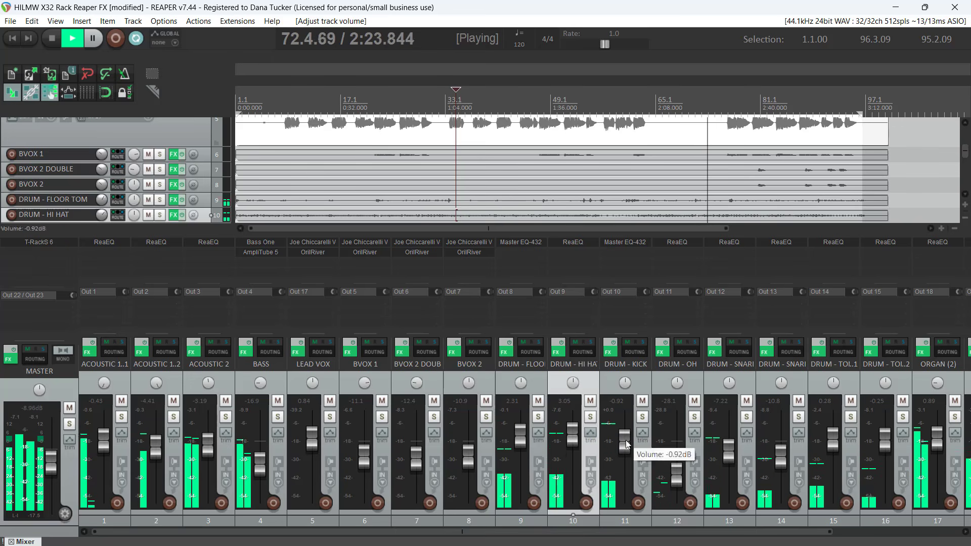
drag(627, 444, 626, 434)
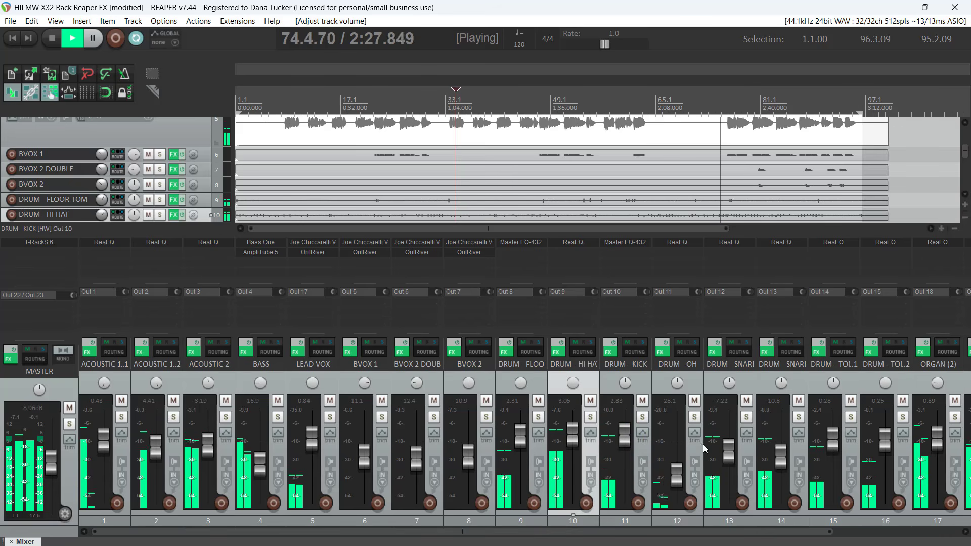
click(610, 344)
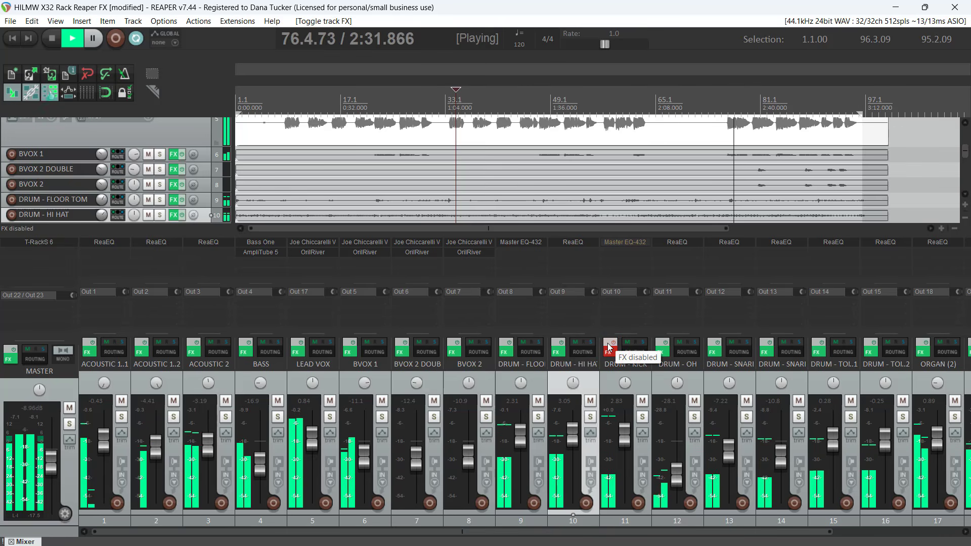
click(610, 344)
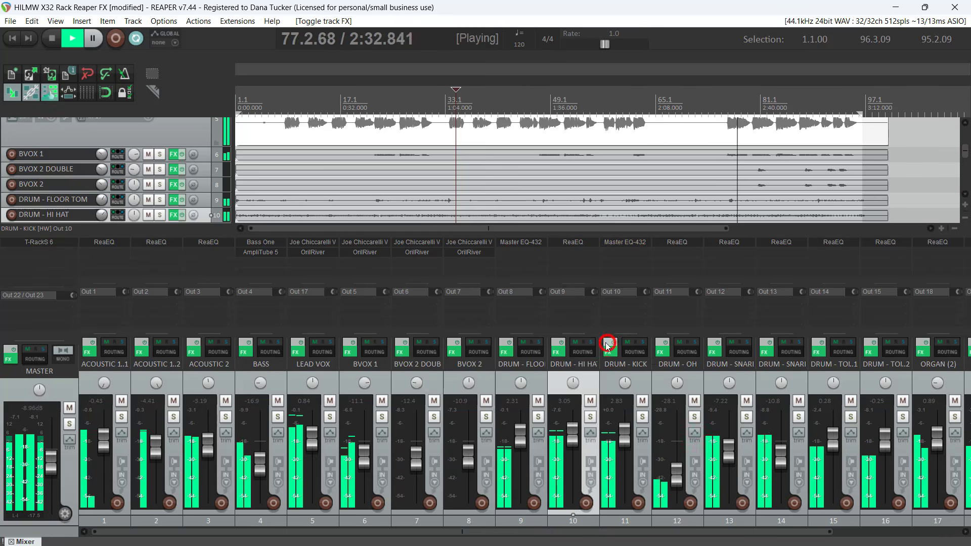
Open the OrilRiver reverb on LEAD VOX, pull its wet level fully down and lower the track volume to -1.32 dB
click(303, 252)
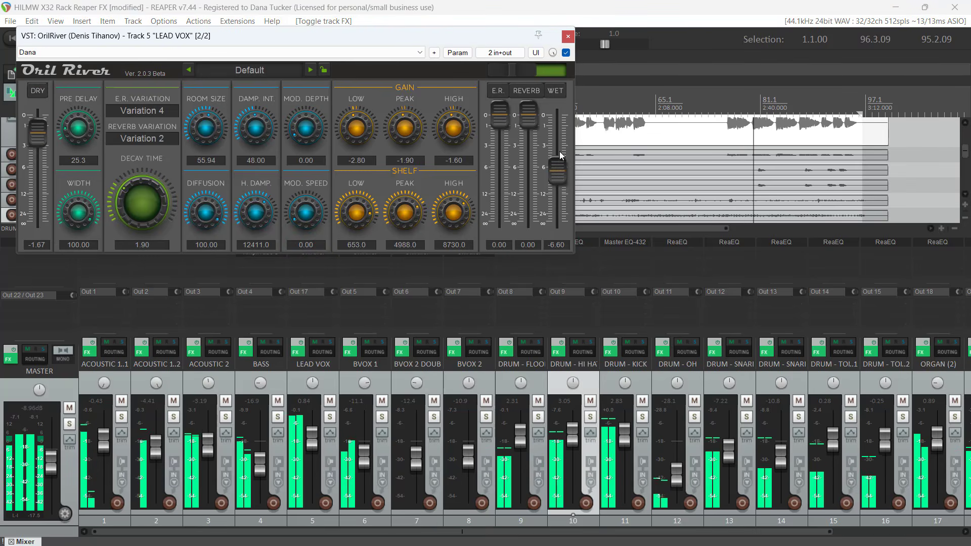
drag(560, 170, 565, 225)
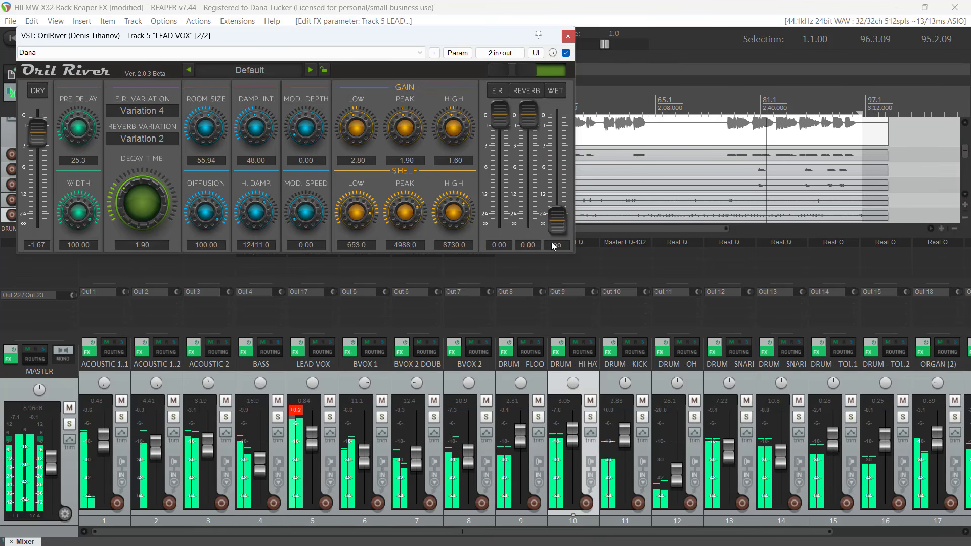
drag(312, 438, 312, 449)
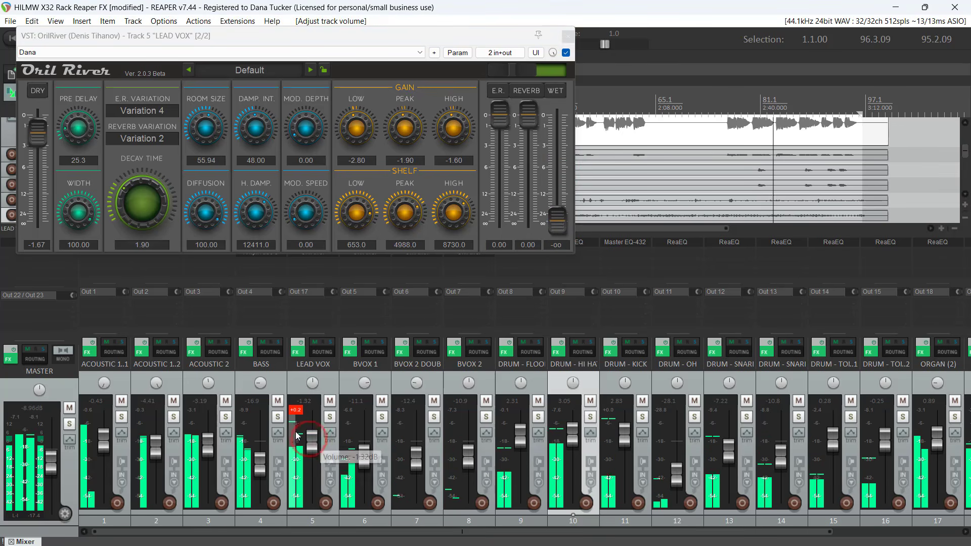
Set the LEAD VOX reverb's wet level to -7.96, early reflections to -4.10 and reverb level to -7.55, clearing the track's clip indicator
click(546, 214)
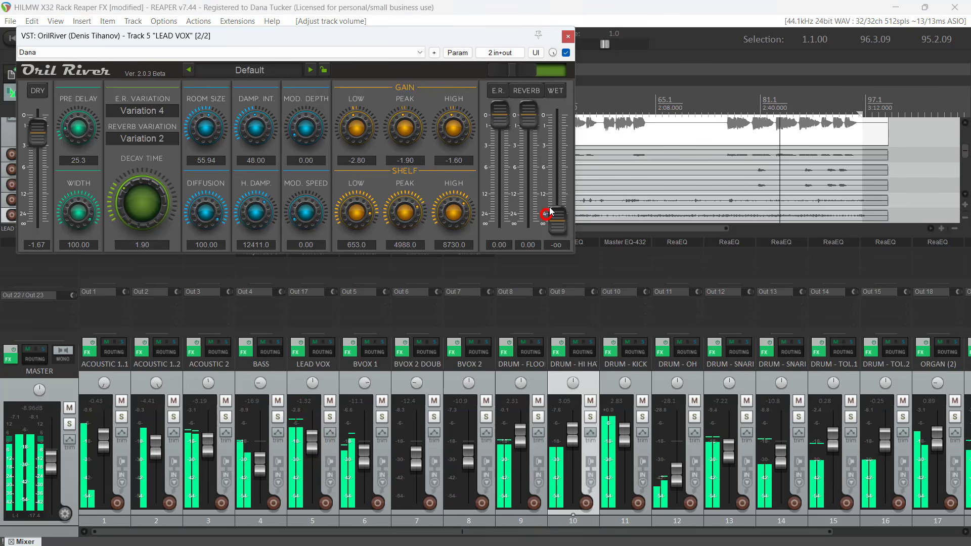
drag(556, 216, 569, 178)
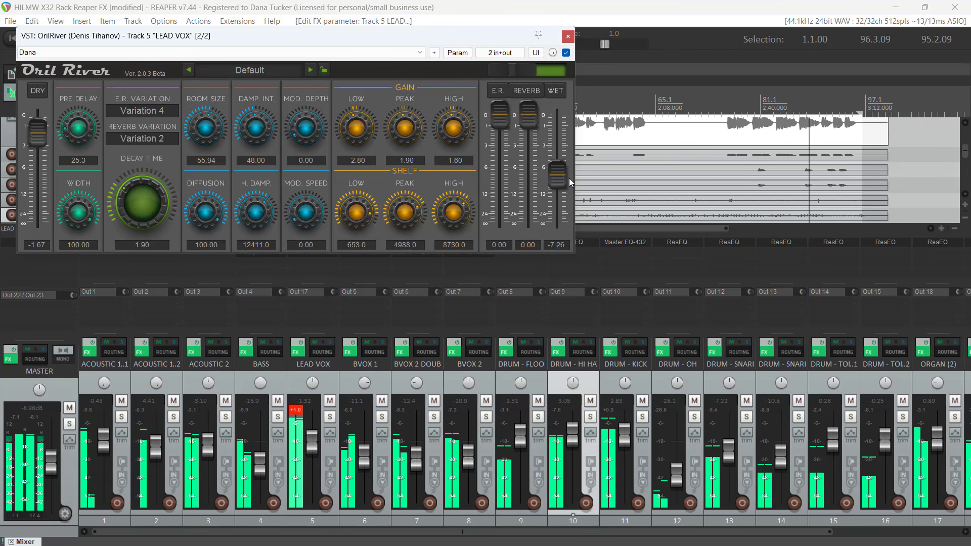
click(303, 405)
drag(500, 116, 524, 130)
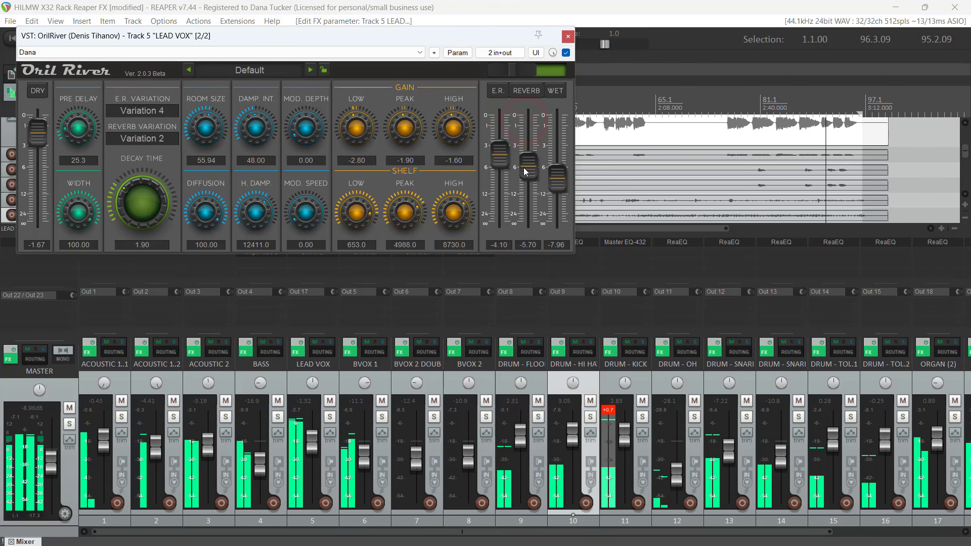
drag(523, 168, 523, 177)
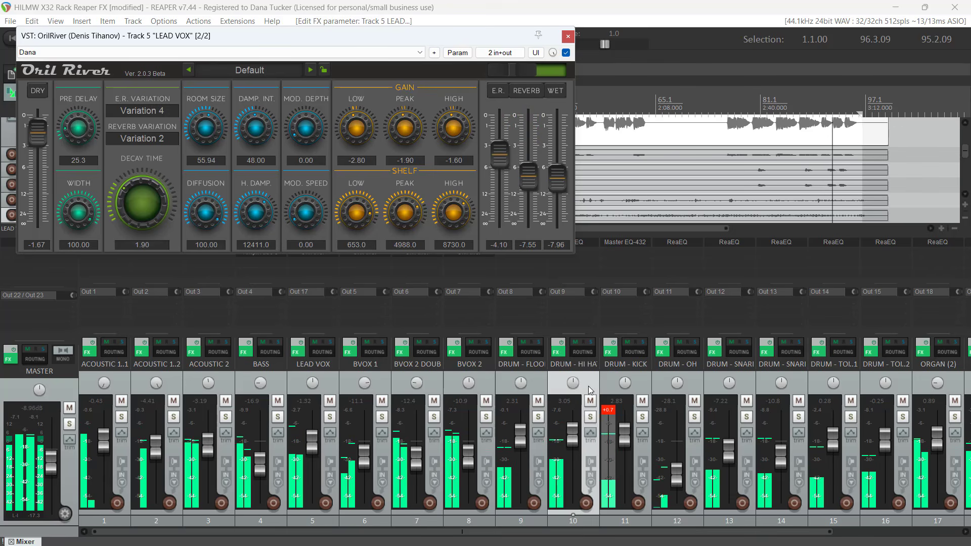
Lower DRUM - KICK to -1.60 dB, clear its clip indicator and close the LEAD VOX reverb window
drag(624, 435, 624, 443)
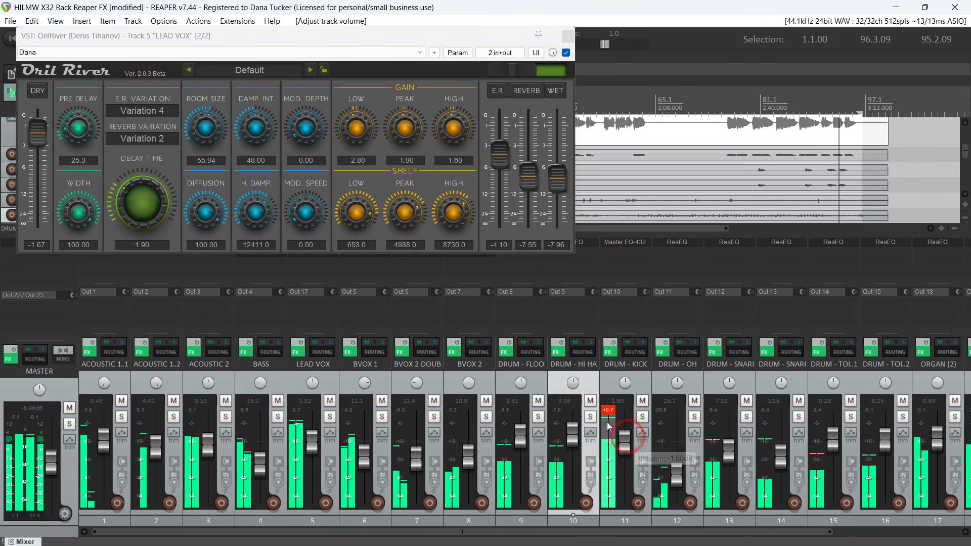
click(611, 411)
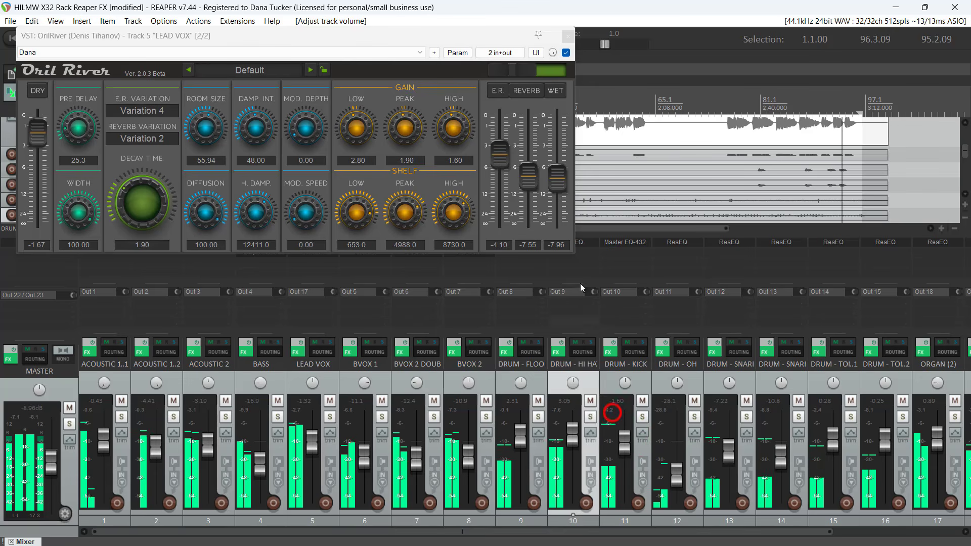
click(568, 35)
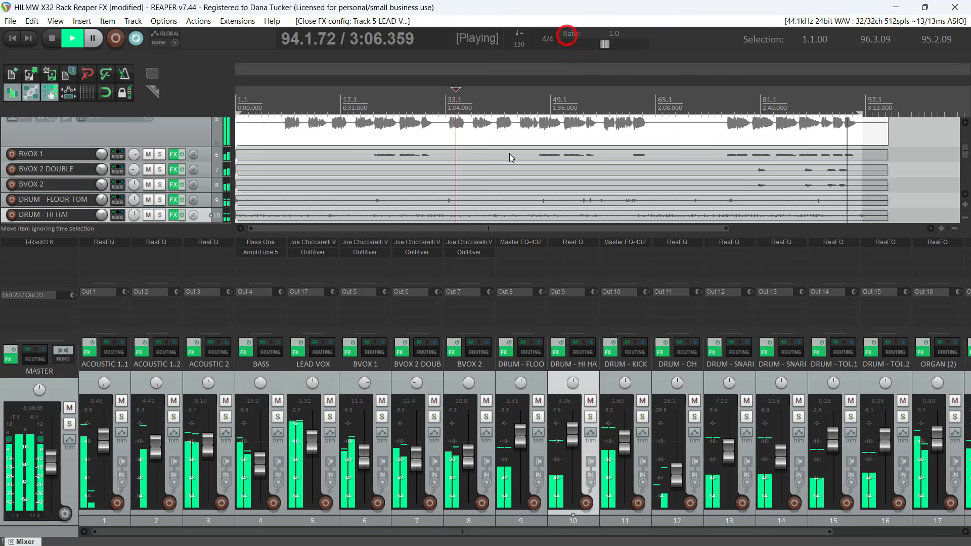
Mute the master track
click(67, 408)
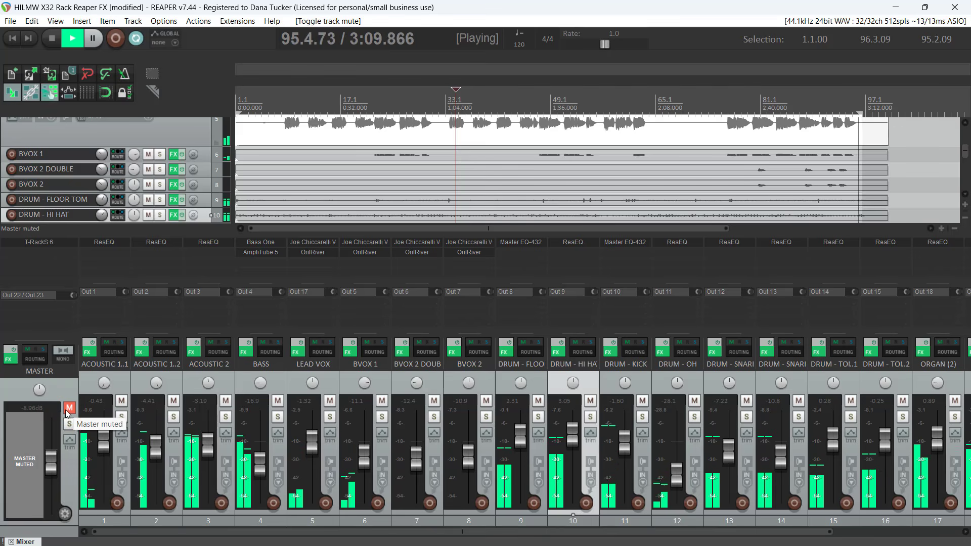